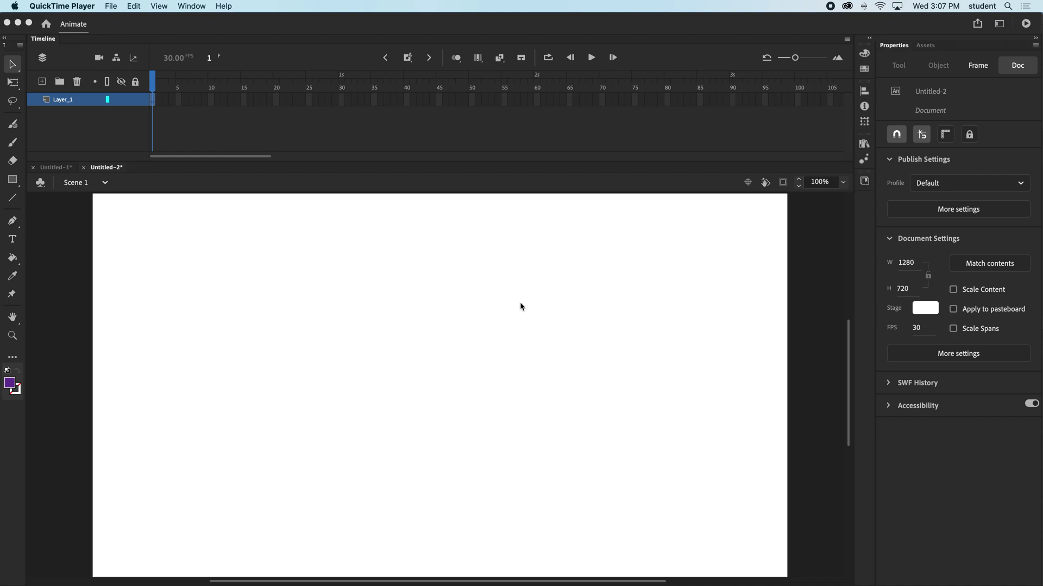
Paint a solid purple blob in the lower-left part of the stage on frame 1 with the Classic Brush
{"action": "left_click", "coordinate": [15, 147]}
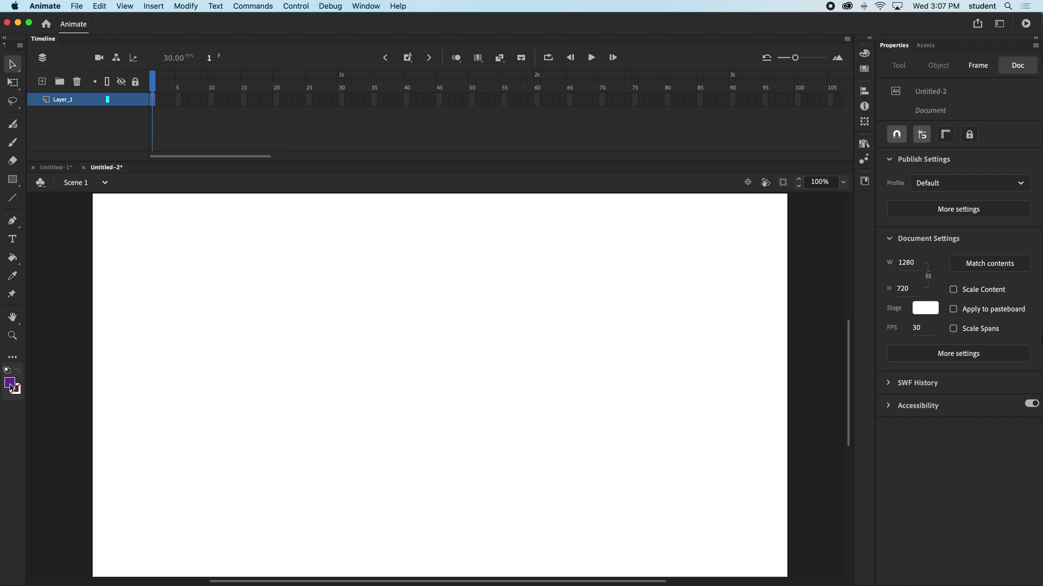
{"action": "left_click", "coordinate": [13, 143]}
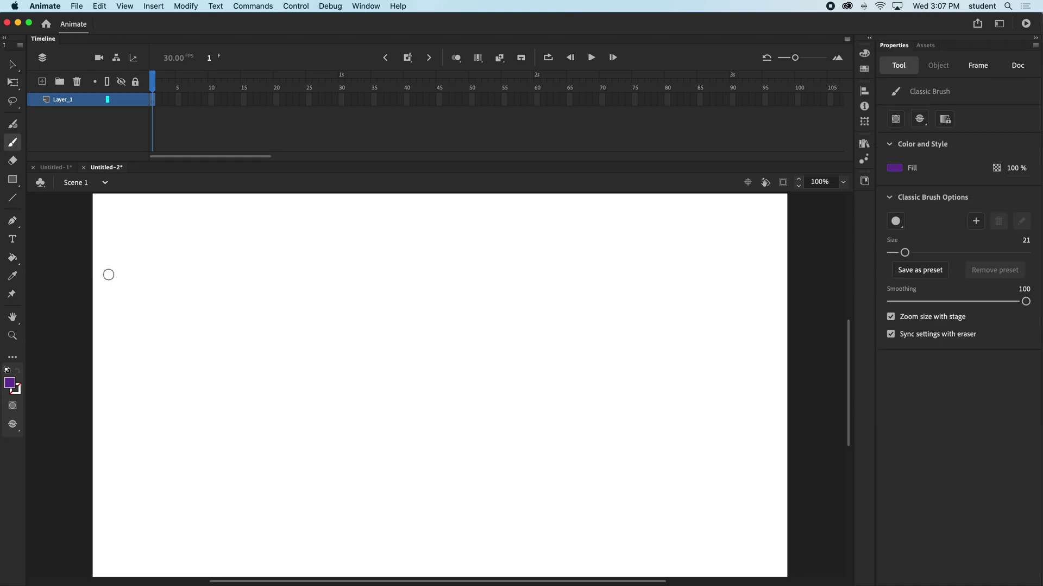
{"action": "mouse_move", "coordinate": [194, 424]}
{"action": "left_mouse_down"}
{"action": "mouse_move", "coordinate": [217, 400]}
{"action": "mouse_move", "coordinate": [211, 414]}
{"action": "left_mouse_up"}
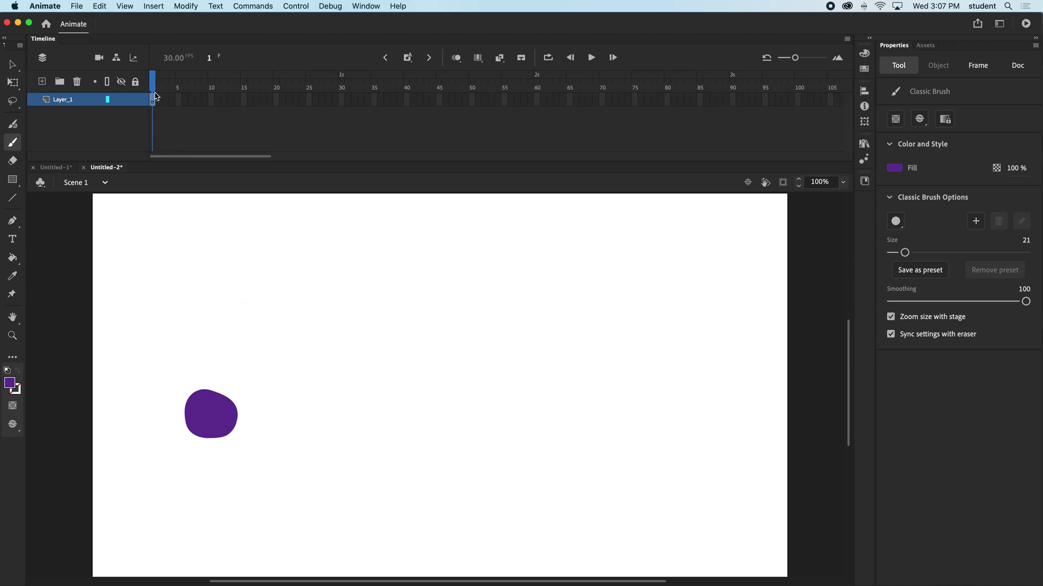
Select the whole purple blob and shift it slightly to about X 159, Y 350
{"action": "left_click", "coordinate": [12, 64]}
{"action": "left_click_drag", "start_coordinate": [156, 360], "coordinate": [293, 470]}
{"action": "left_click_drag", "start_coordinate": [150, 342], "coordinate": [288, 480]}
{"action": "left_click_drag", "start_coordinate": [148, 346], "coordinate": [296, 477]}
{"action": "left_click_drag", "start_coordinate": [213, 409], "coordinate": [207, 403]}
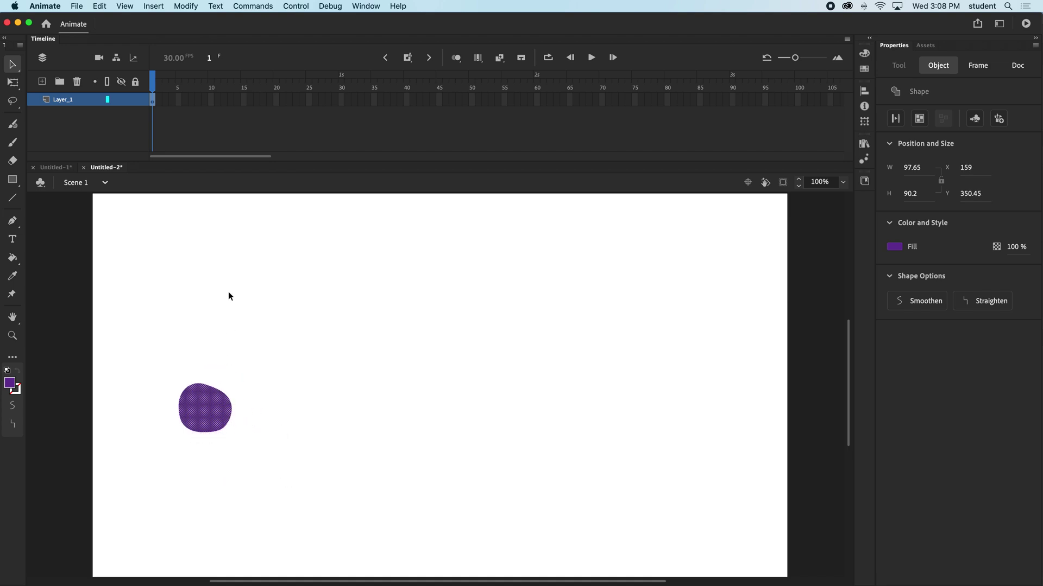
Convert the blob to a Graphic symbol named BALL and move it to the stage's upper left, about X 96, Y 89
{"action": "left_click", "coordinate": [185, 6]}
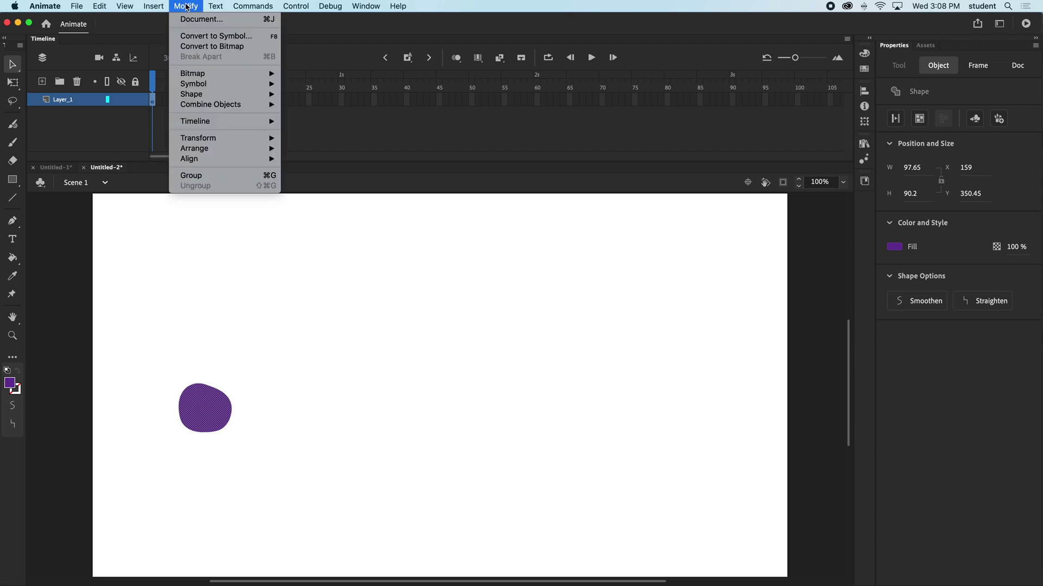
{"action": "left_click", "coordinate": [206, 35]}
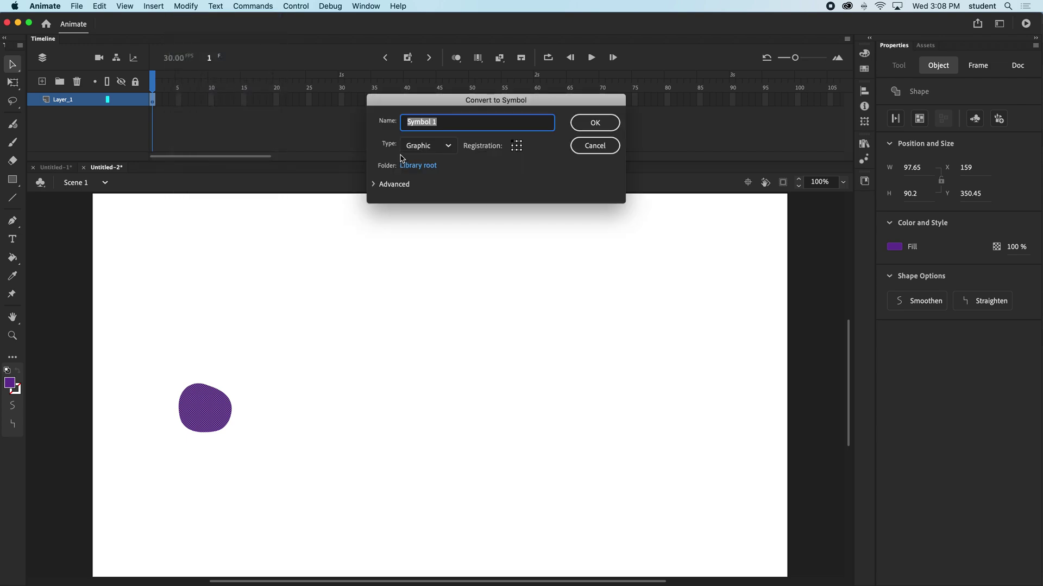
{"action": "left_click", "coordinate": [429, 146]}
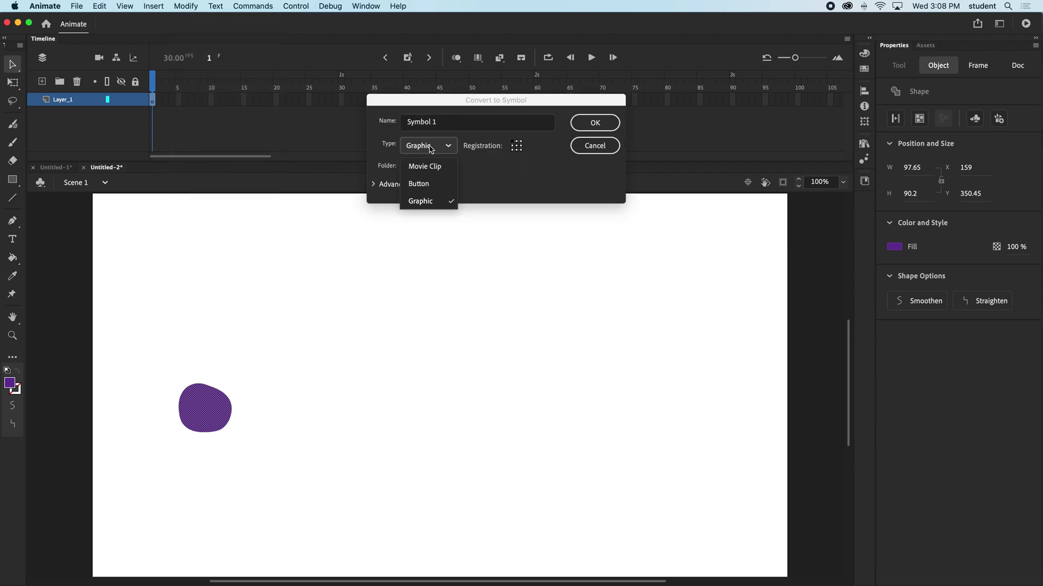
{"action": "left_click", "coordinate": [424, 201]}
{"action": "left_click", "coordinate": [403, 123]}
{"action": "type", "text": "BALL"}
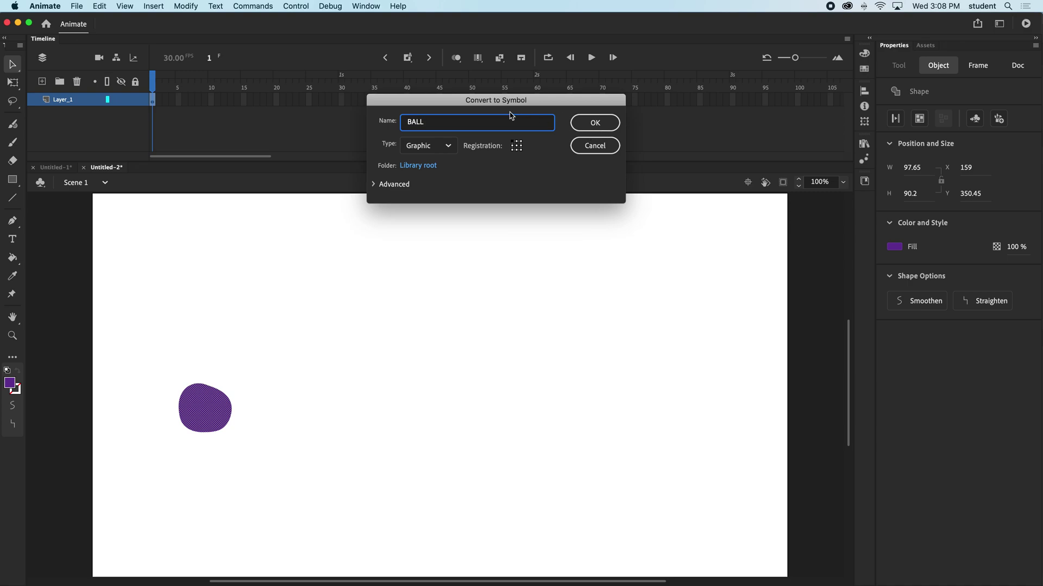
{"action": "left_click", "coordinate": [595, 124]}
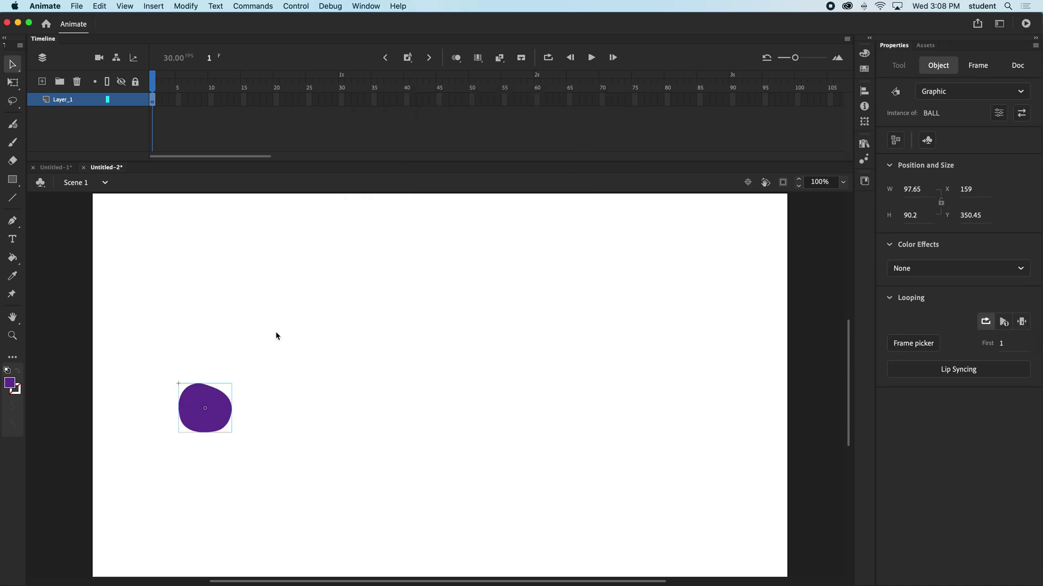
{"action": "left_click_drag", "start_coordinate": [225, 408], "coordinate": [180, 275]}
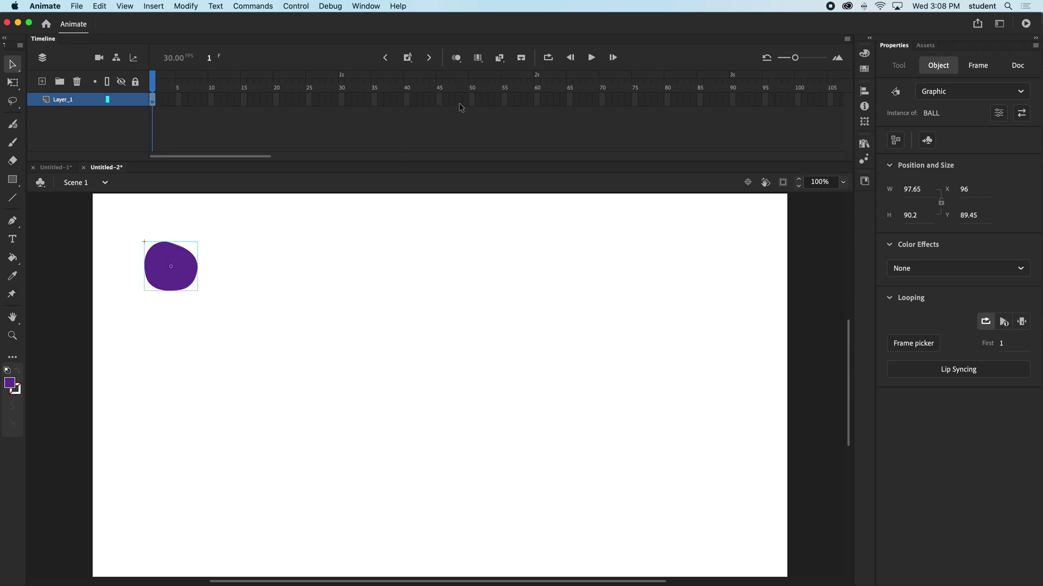
Insert a keyframe at frame 30 and move the ball there to the stage's upper right, about X 1057, Y 108
{"action": "left_click", "coordinate": [342, 99]}
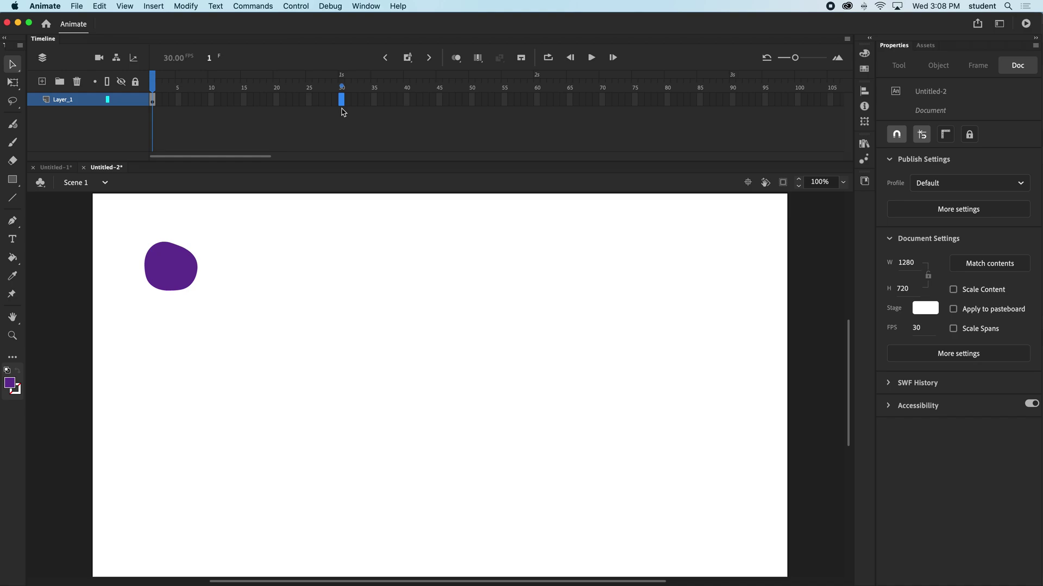
{"action": "key", "text": "F5"}
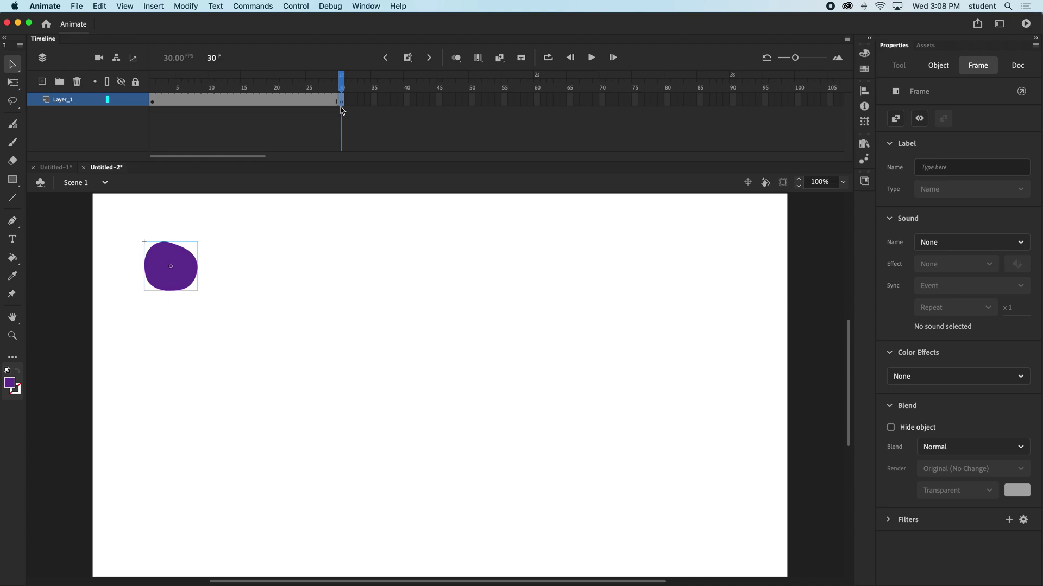
{"action": "left_click", "coordinate": [157, 104]}
{"action": "left_click", "coordinate": [342, 103]}
{"action": "left_click", "coordinate": [342, 103]}
{"action": "left_click_drag", "start_coordinate": [172, 259], "coordinate": [688, 270]}
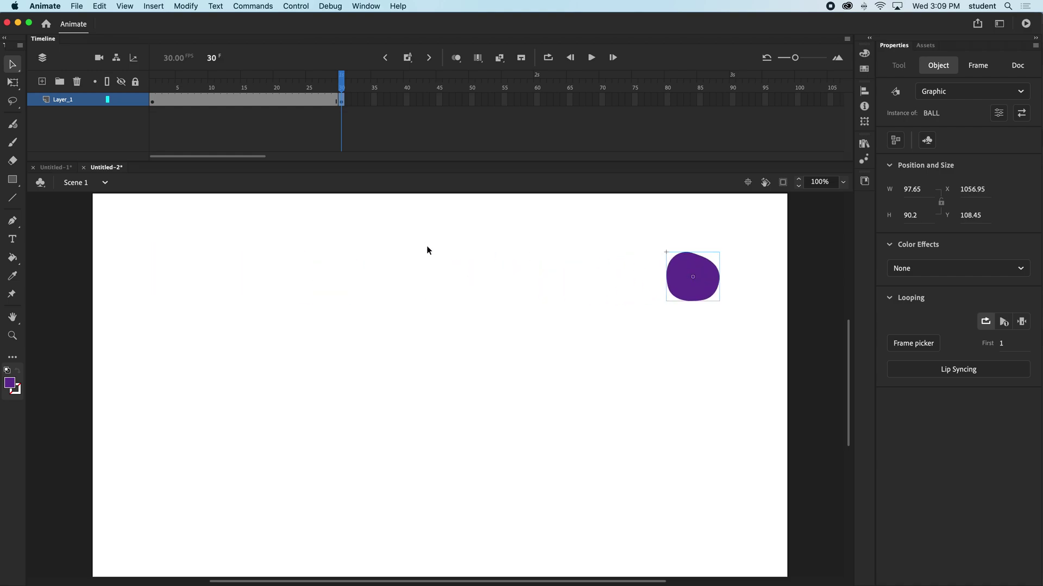
Create a classic tween between the keyframes at frames 1 and 30 and scrub through it to frame 30
{"action": "left_click", "coordinate": [152, 100]}
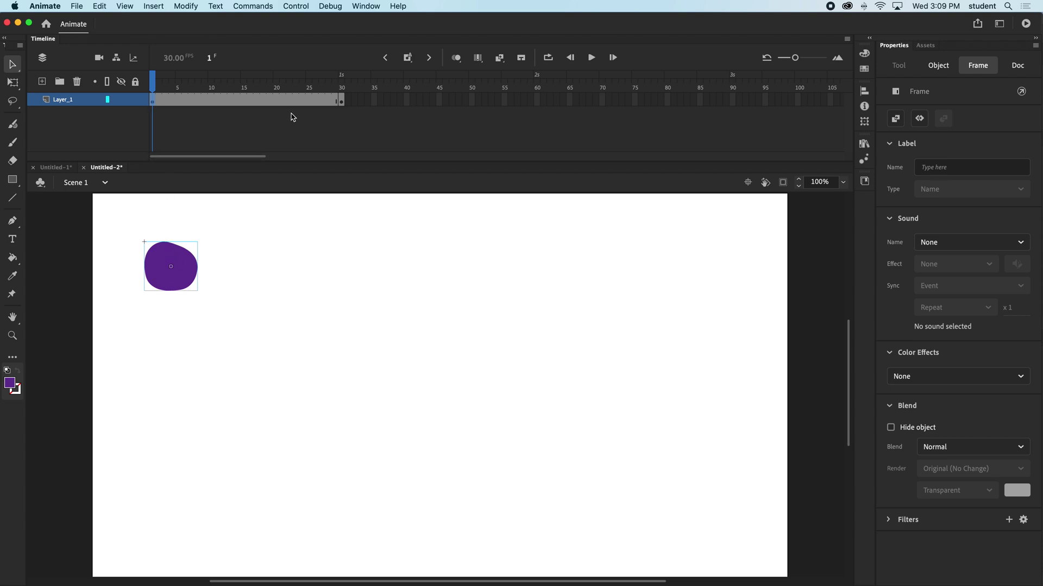
{"action": "left_click", "coordinate": [336, 100]}
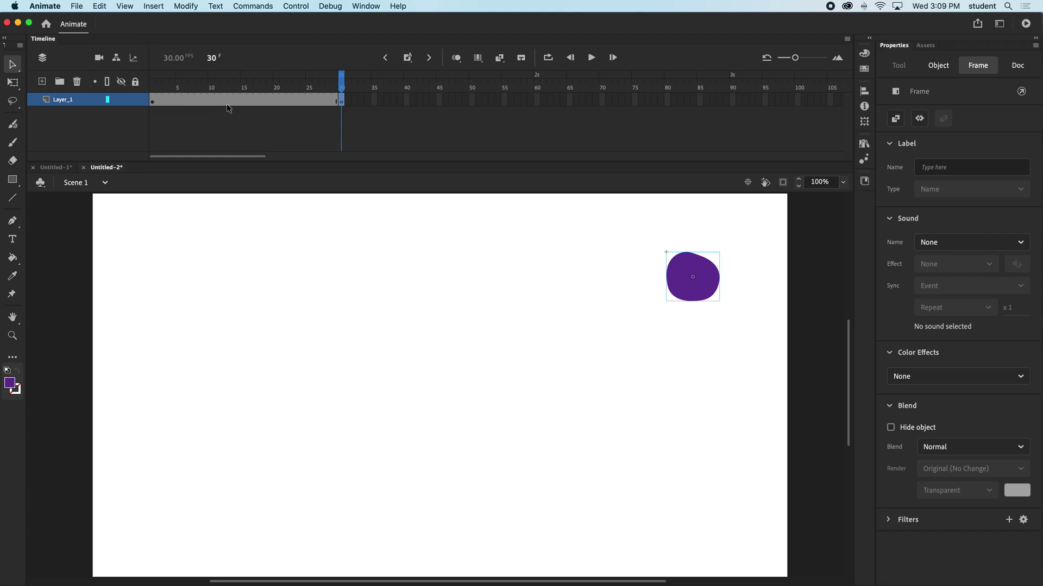
{"action": "mouse_move", "coordinate": [228, 104]}
{"action": "left_mouse_down"}
{"action": "mouse_move", "coordinate": [239, 105]}
{"action": "mouse_move", "coordinate": [210, 105]}
{"action": "mouse_move", "coordinate": [286, 106]}
{"action": "mouse_move", "coordinate": [206, 103]}
{"action": "mouse_move", "coordinate": [256, 107]}
{"action": "mouse_move", "coordinate": [227, 106]}
{"action": "left_mouse_up"}
{"action": "left_click", "coordinate": [243, 105]}
{"action": "right_click", "coordinate": [243, 104]}
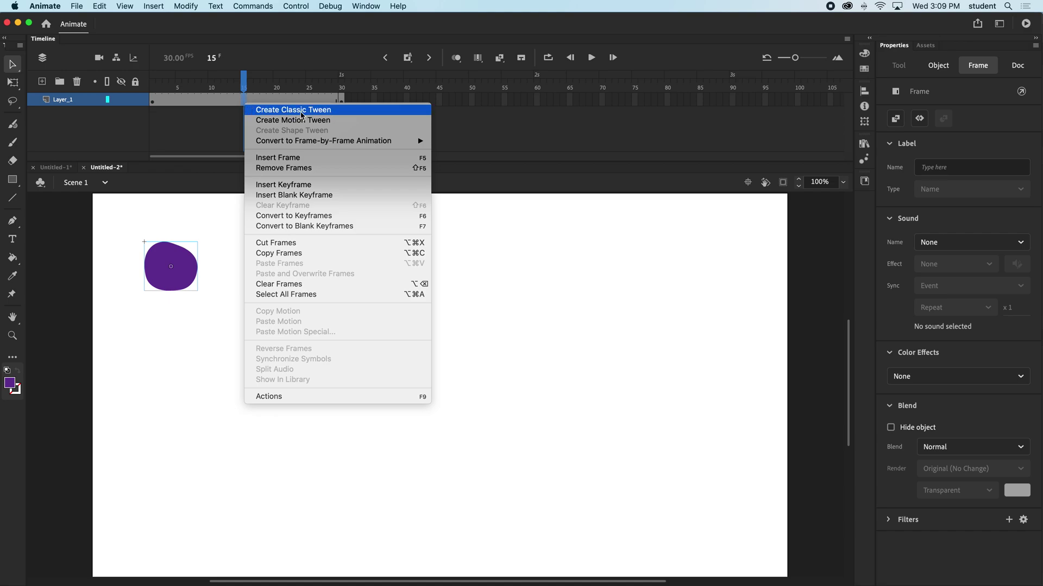
{"action": "left_click", "coordinate": [328, 112]}
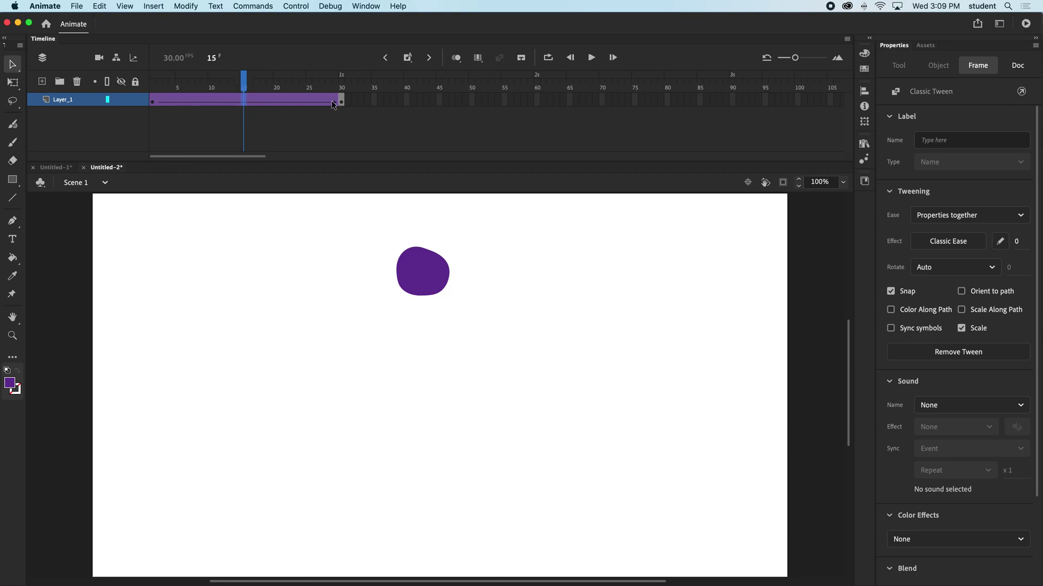
{"action": "left_click_drag", "start_coordinate": [243, 86], "coordinate": [345, 103]}
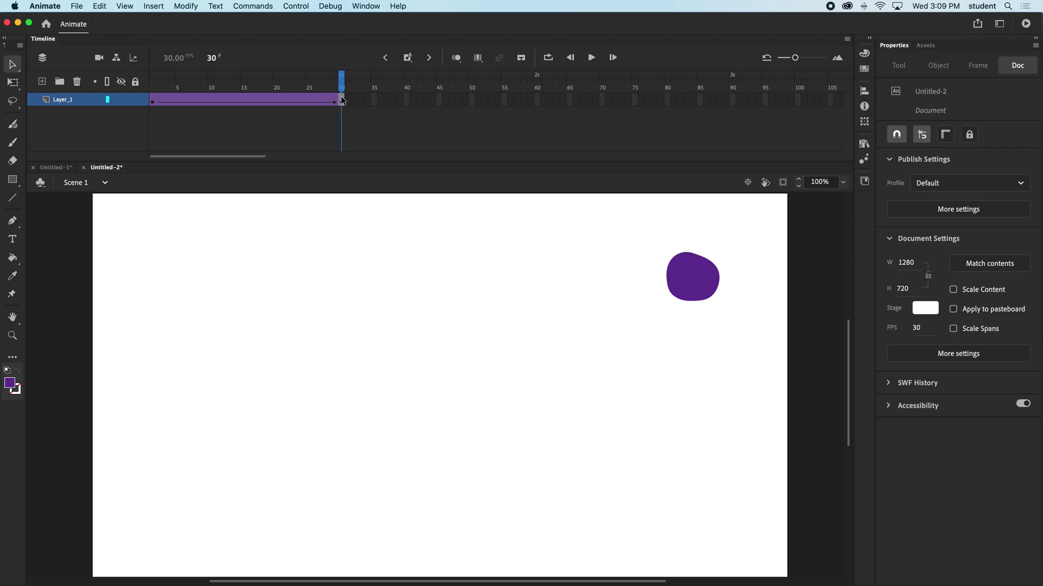
Insert a keyframe at frame 40 and move the ball straight down to about Y 522, comparing it with frame 30
{"action": "left_click", "coordinate": [406, 100]}
{"action": "key", "text": "F6"}
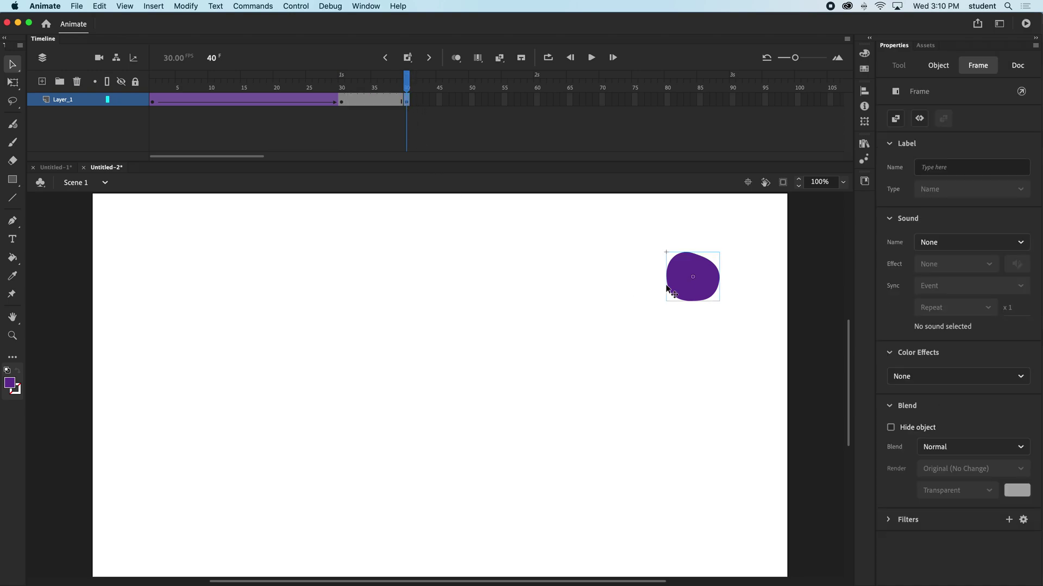
{"action": "left_click_drag", "start_coordinate": [697, 269], "coordinate": [692, 489]}
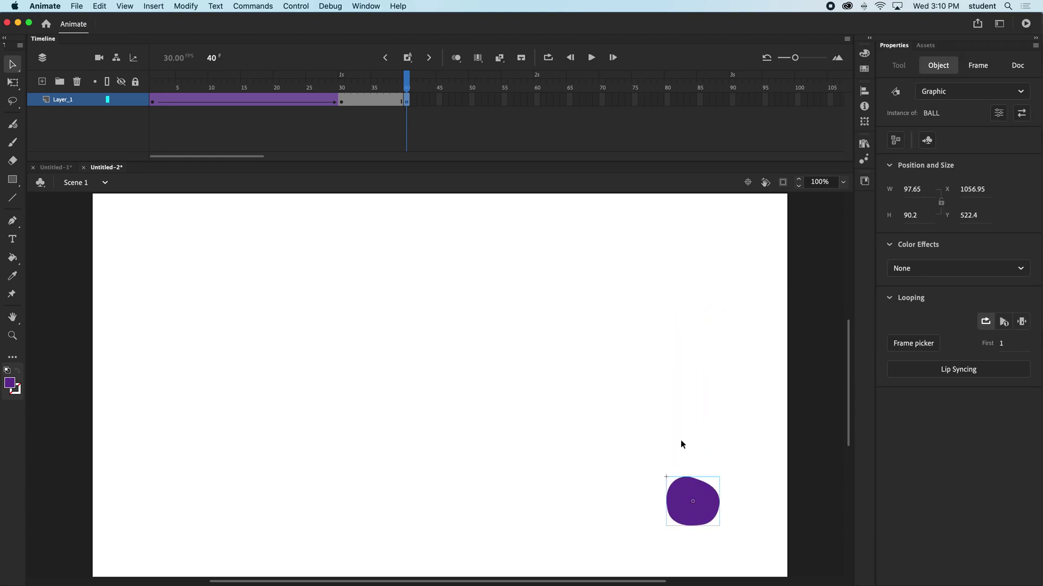
{"action": "left_click", "coordinate": [342, 88]}
{"action": "left_click", "coordinate": [407, 88]}
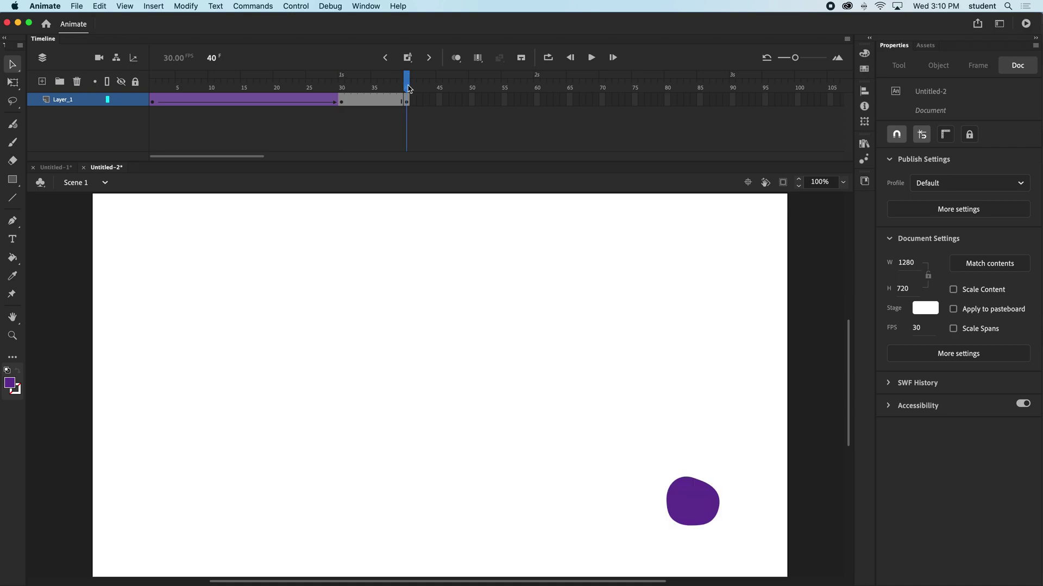
Create a classic tween between frames 30 and 40 and scrub through the ball's drop
{"action": "left_click", "coordinate": [381, 100]}
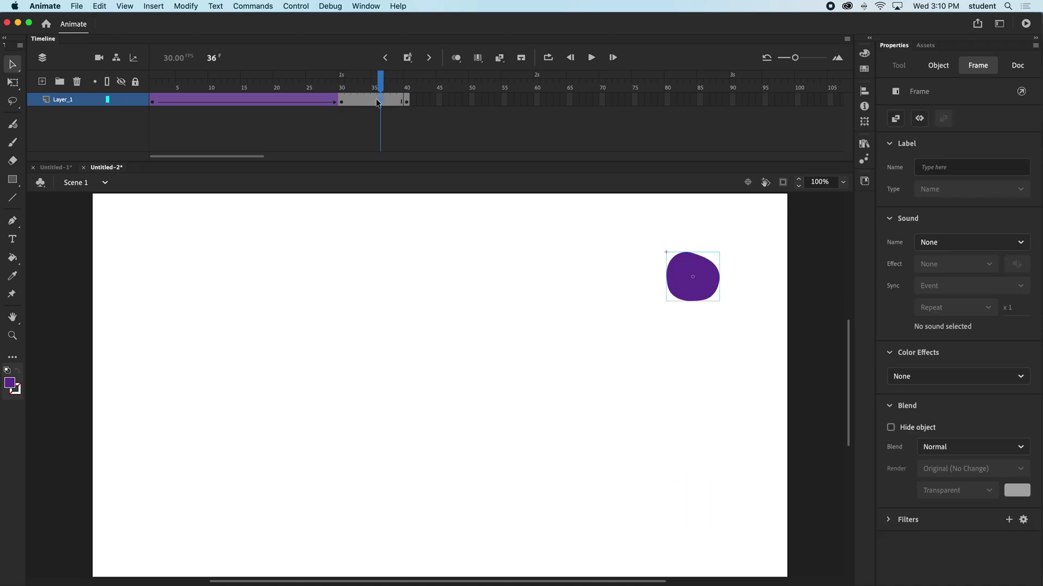
{"action": "right_click", "coordinate": [378, 102]}
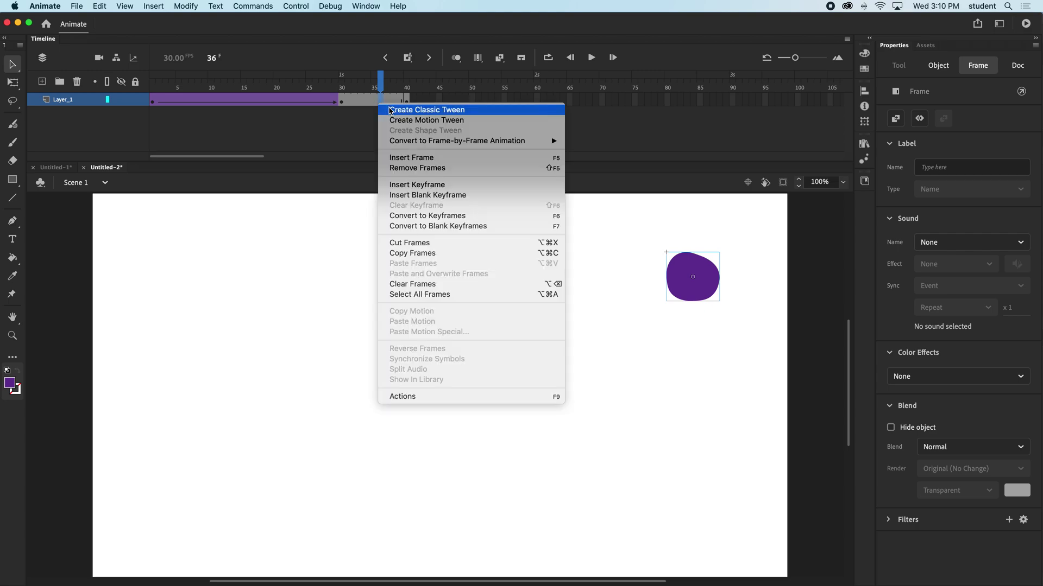
{"action": "left_click", "coordinate": [414, 111]}
{"action": "mouse_move", "coordinate": [383, 87]}
{"action": "left_mouse_down"}
{"action": "mouse_move", "coordinate": [303, 87]}
{"action": "mouse_move", "coordinate": [395, 91]}
{"action": "mouse_move", "coordinate": [337, 88]}
{"action": "mouse_move", "coordinate": [380, 88]}
{"action": "left_mouse_up"}
{"action": "left_click", "coordinate": [371, 98]}
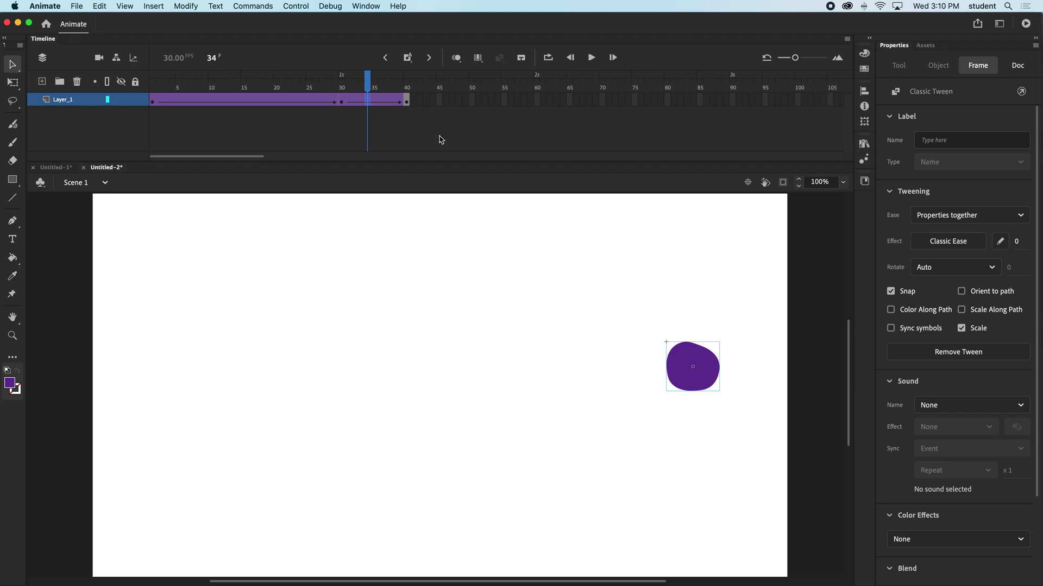
{"action": "left_click_drag", "start_coordinate": [370, 81], "coordinate": [382, 101]}
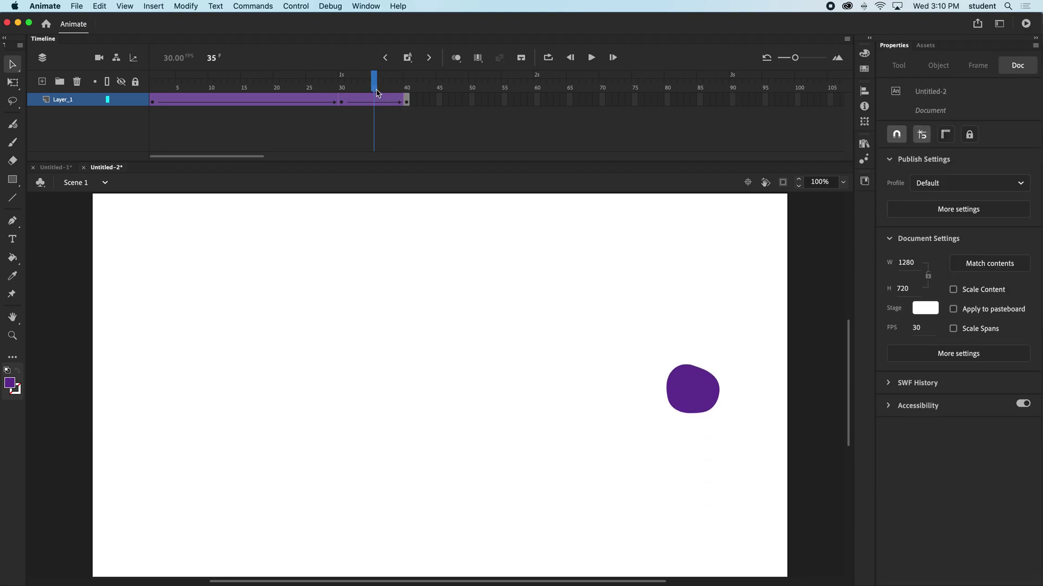
{"action": "mouse_move", "coordinate": [377, 86]}
{"action": "left_mouse_down"}
{"action": "mouse_move", "coordinate": [396, 88]}
{"action": "mouse_move", "coordinate": [349, 85]}
{"action": "mouse_move", "coordinate": [407, 90]}
{"action": "mouse_move", "coordinate": [373, 92]}
{"action": "left_mouse_up"}
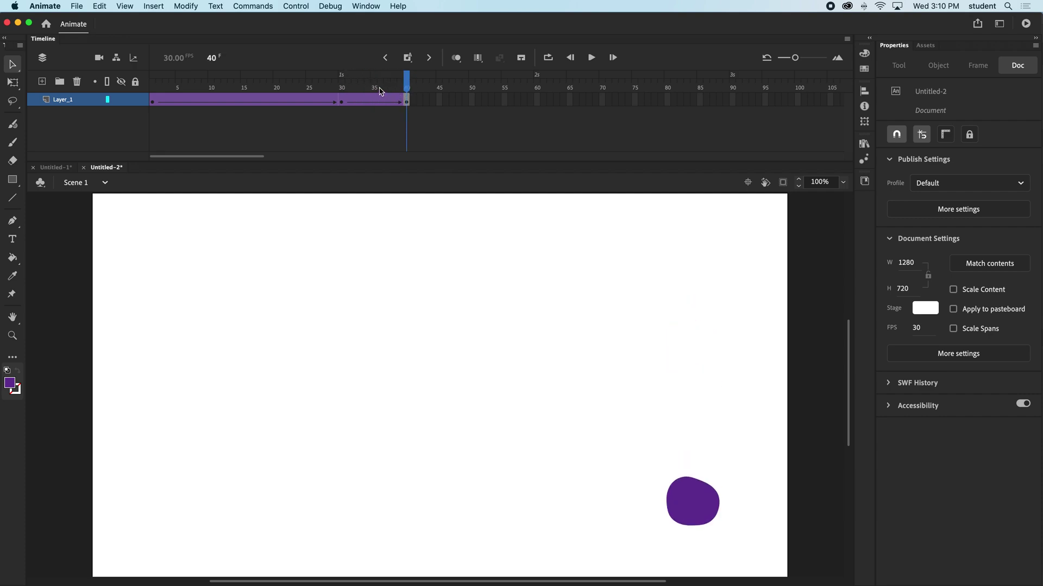
Squash the ball vertically at frame 40 to a height of about 28 with Free Transform and scrub through the drop
{"action": "left_click", "coordinate": [406, 100]}
{"action": "key", "text": "F6"}
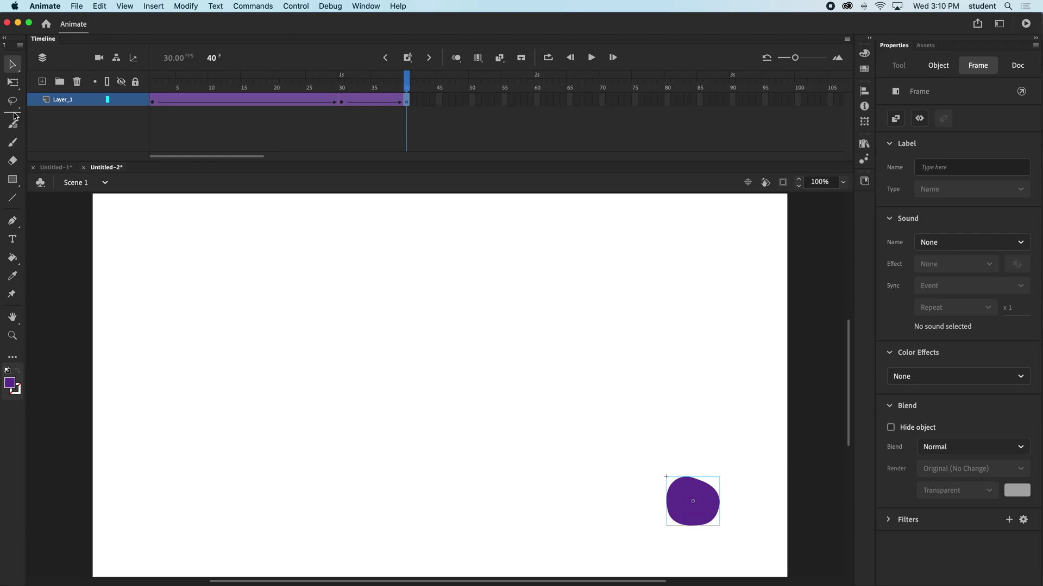
{"action": "left_click", "coordinate": [13, 83]}
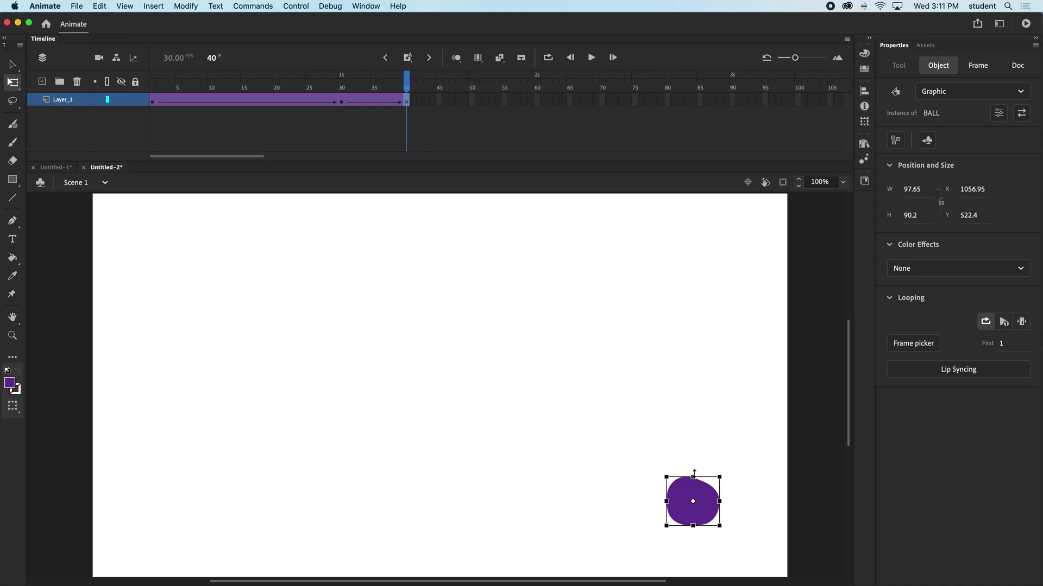
{"action": "left_click_drag", "start_coordinate": [693, 477], "coordinate": [693, 494]}
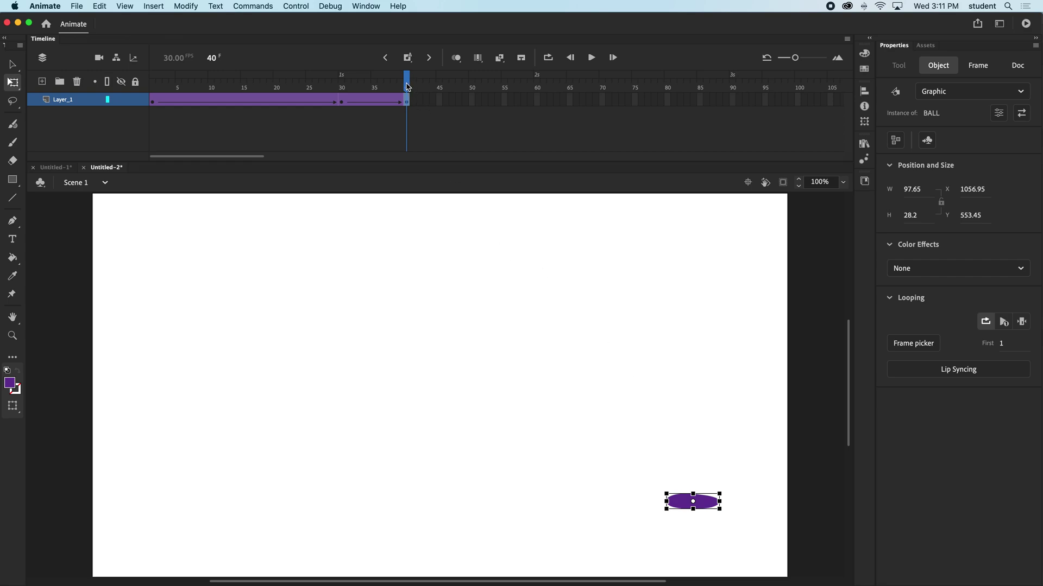
{"action": "mouse_move", "coordinate": [408, 88]}
{"action": "left_mouse_down"}
{"action": "mouse_move", "coordinate": [346, 87]}
{"action": "mouse_move", "coordinate": [406, 91]}
{"action": "left_mouse_up"}
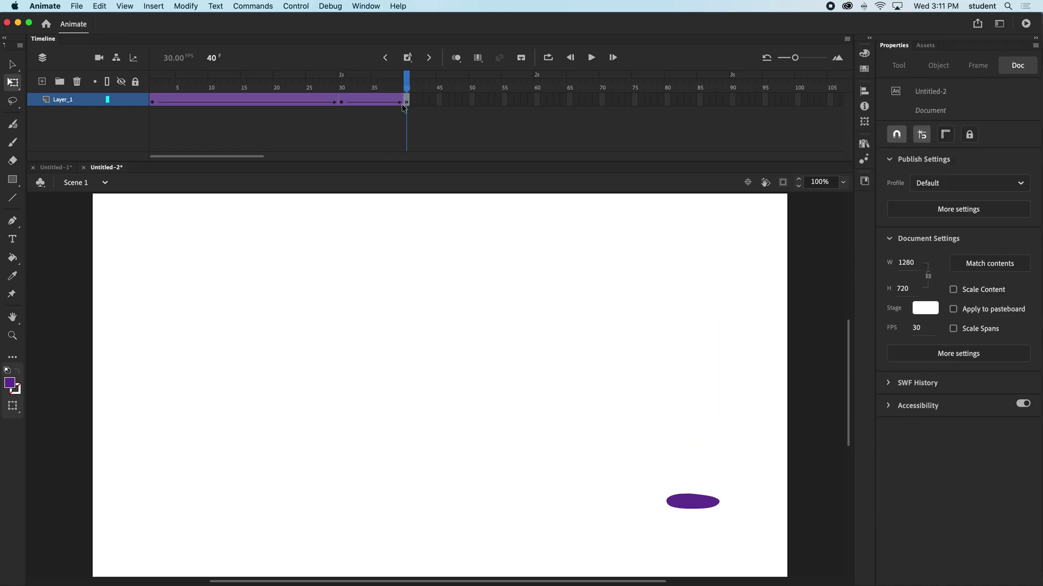
Insert a keyframe at frame 60 and move the squashed ball horizontally to the stage's lower left, about X 147
{"action": "left_click", "coordinate": [407, 101]}
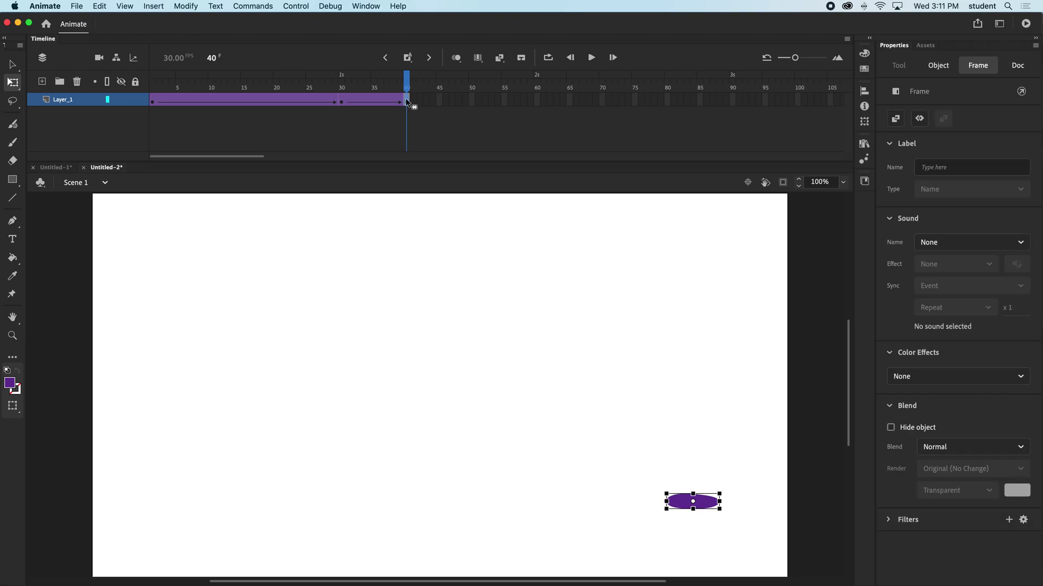
{"action": "left_click", "coordinate": [537, 101]}
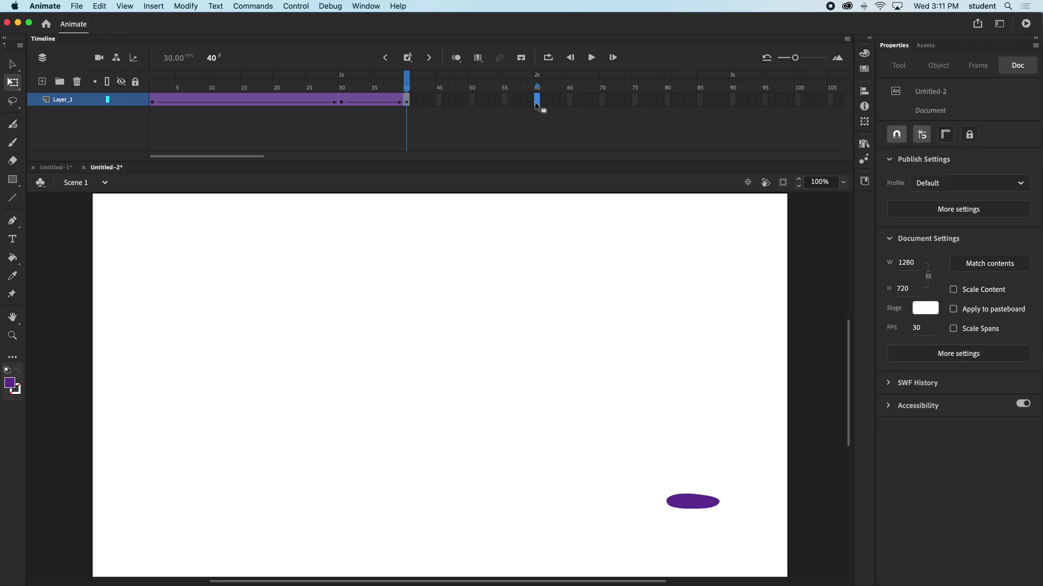
{"action": "key", "text": "F5"}
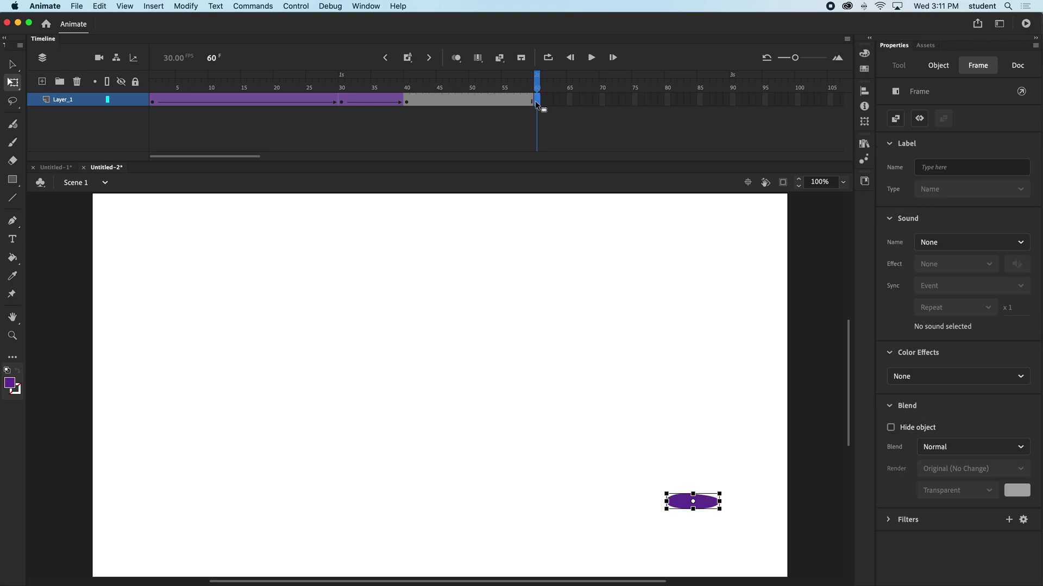
{"action": "left_click", "coordinate": [12, 64]}
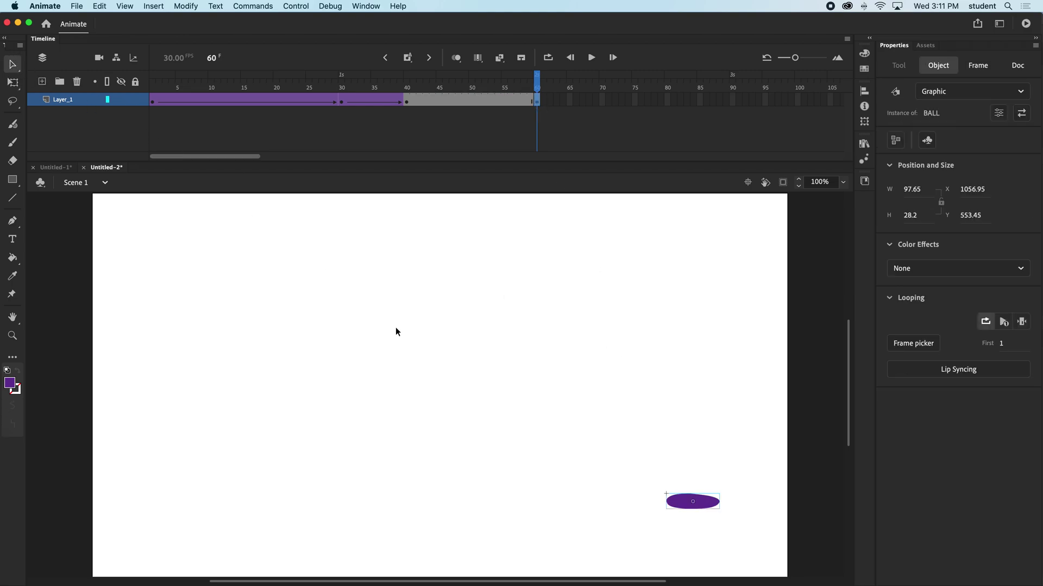
{"action": "left_click_drag", "start_coordinate": [714, 507], "coordinate": [217, 507]}
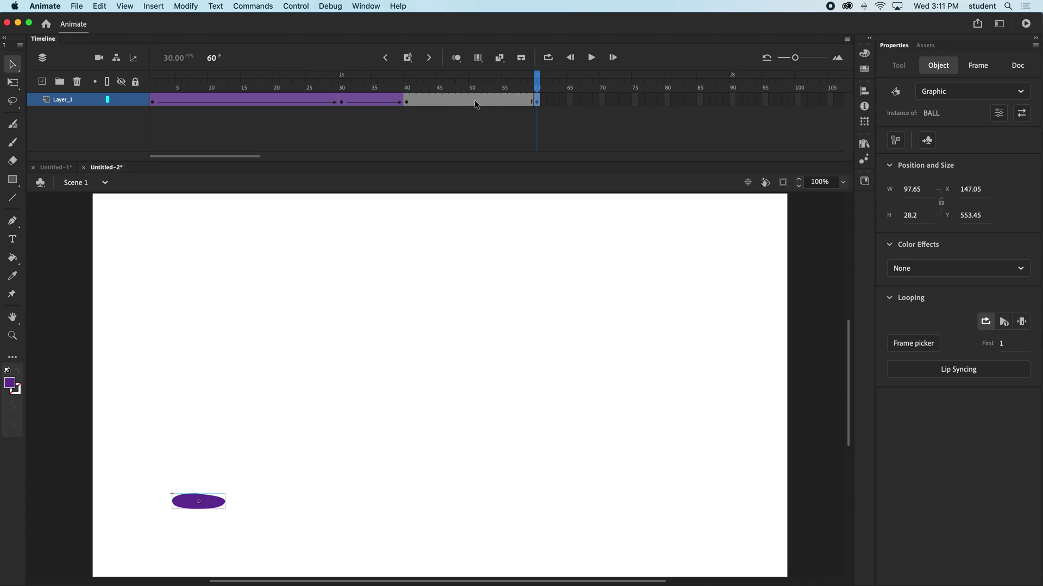
Create a classic tween between frames 40 and 60 and scrub through the squashed ball's slide
{"action": "left_click", "coordinate": [459, 100]}
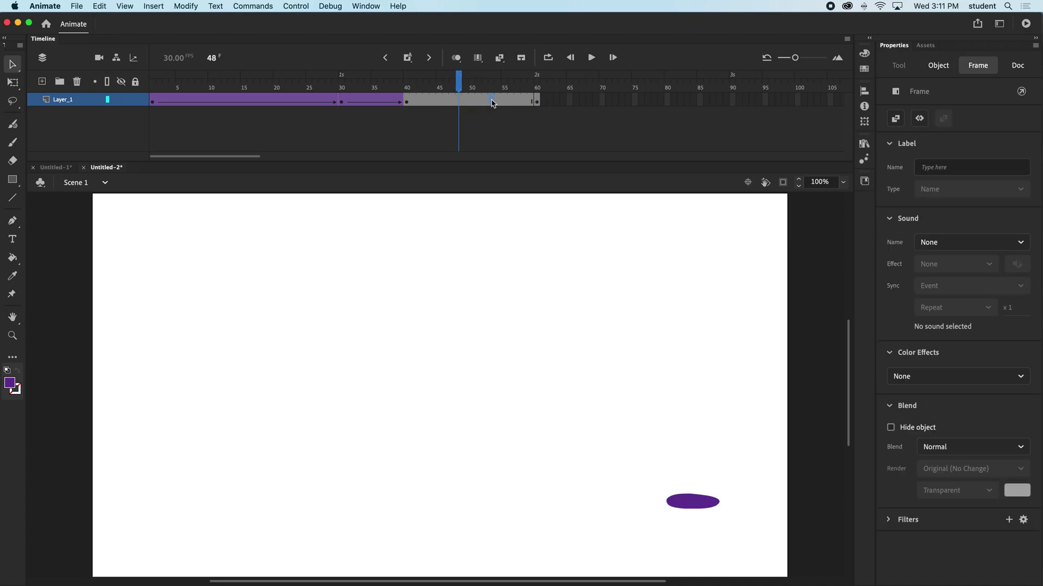
{"action": "right_click", "coordinate": [464, 101]}
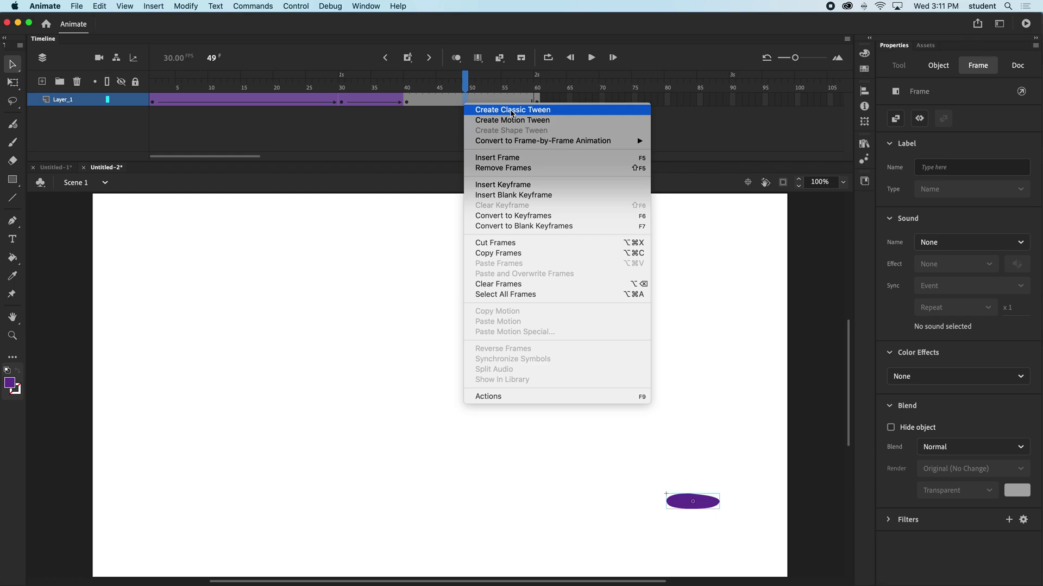
{"action": "left_click", "coordinate": [514, 111]}
{"action": "mouse_move", "coordinate": [472, 88]}
{"action": "left_mouse_down"}
{"action": "mouse_move", "coordinate": [396, 88]}
{"action": "mouse_move", "coordinate": [491, 89]}
{"action": "left_mouse_up"}
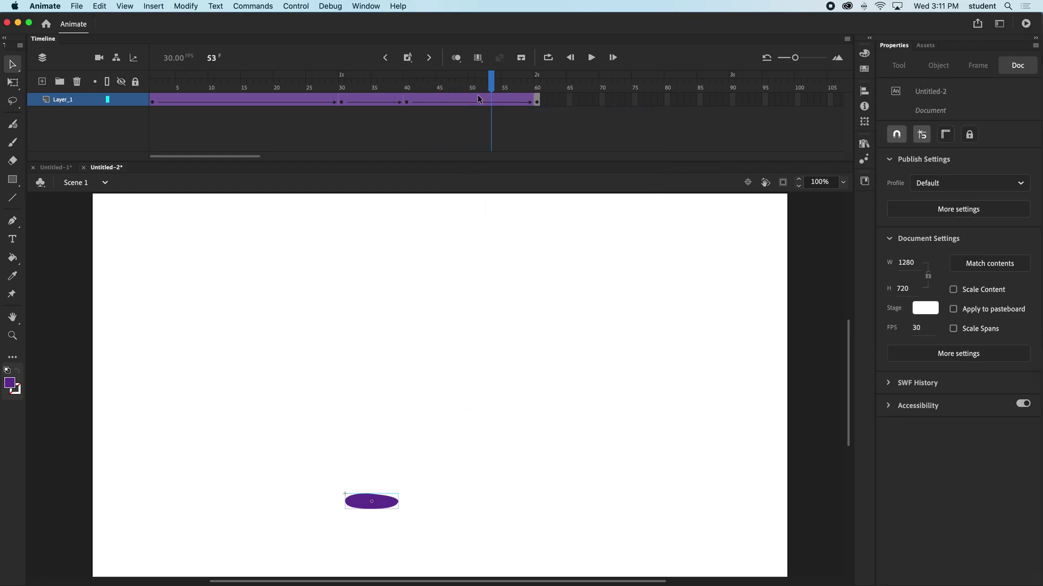
Examine the ball's position at various frames of the tween between frames 40 and 60
{"action": "left_click", "coordinate": [474, 104]}
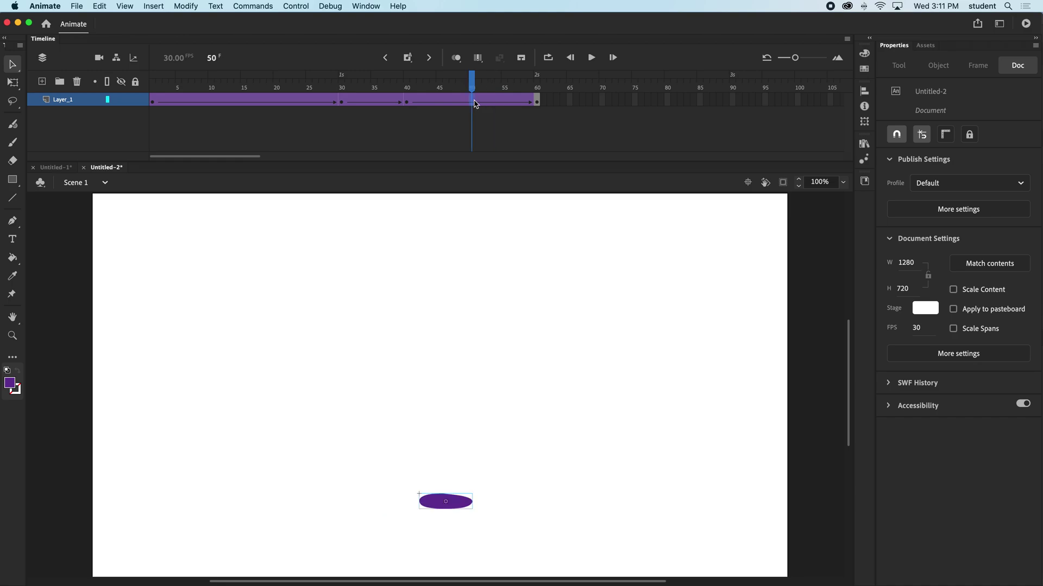
{"action": "left_click", "coordinate": [449, 102]}
{"action": "left_click", "coordinate": [477, 101]}
{"action": "left_click", "coordinate": [503, 101]}
{"action": "left_click", "coordinate": [465, 101]}
{"action": "left_click", "coordinate": [432, 101]}
{"action": "left_click", "coordinate": [492, 101]}
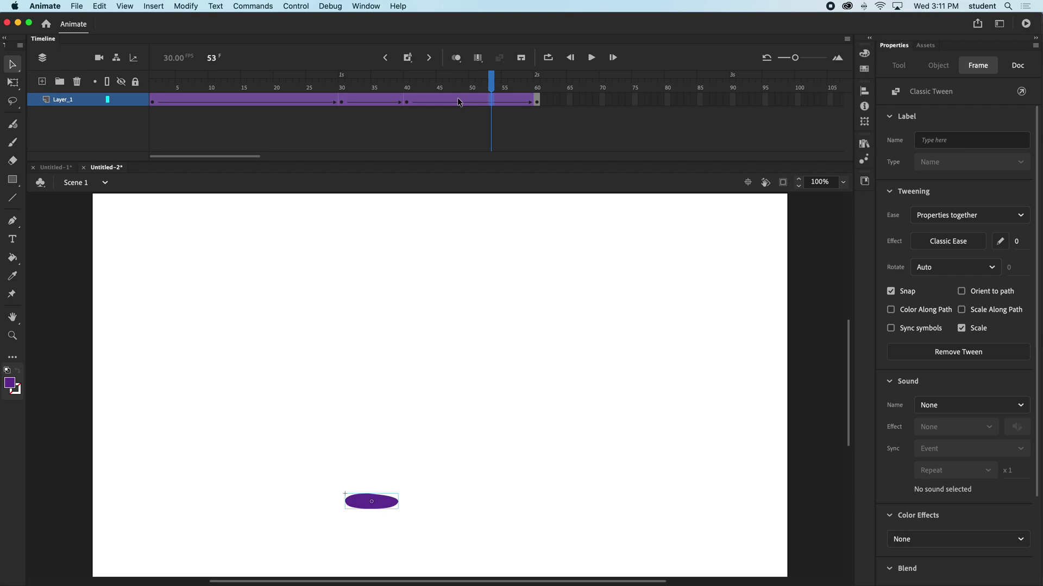
{"action": "left_click", "coordinate": [466, 101]}
{"action": "left_click", "coordinate": [491, 101]}
{"action": "left_click_drag", "start_coordinate": [458, 100], "coordinate": [488, 104]}
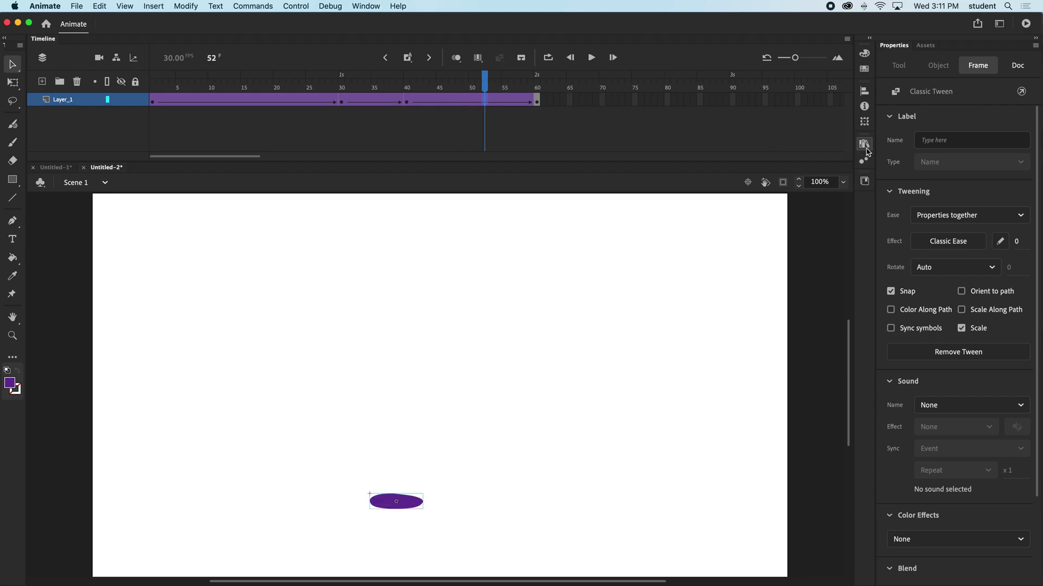
Set the rotation of the tween between frames 40 and 60 to Counter clockwise and step through the spin
{"action": "left_click", "coordinate": [992, 269]}
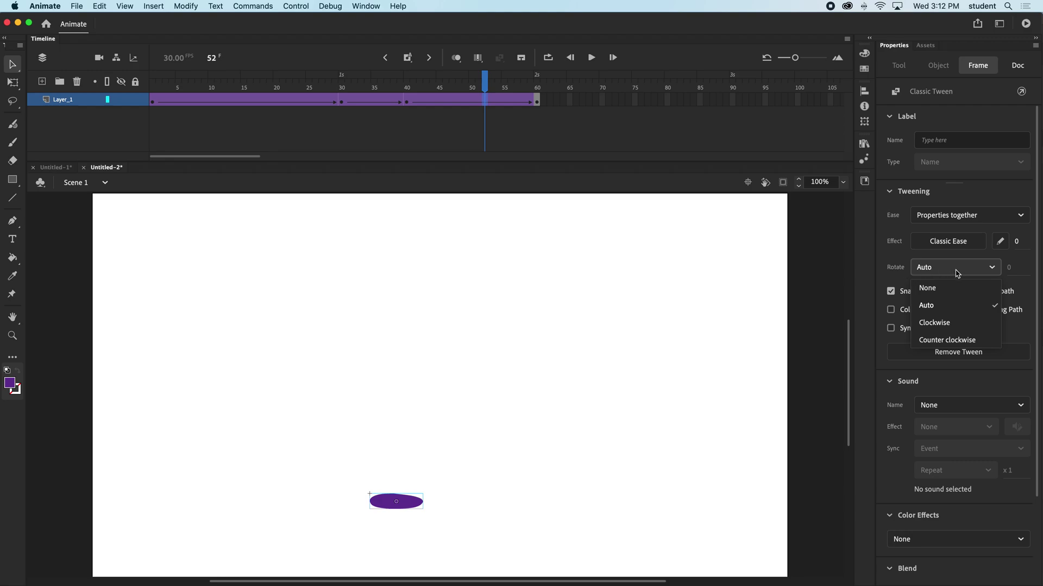
{"action": "left_click", "coordinate": [992, 270]}
{"action": "left_click", "coordinate": [992, 270]}
{"action": "left_click", "coordinate": [974, 342]}
{"action": "left_click_drag", "start_coordinate": [485, 83], "coordinate": [539, 97]}
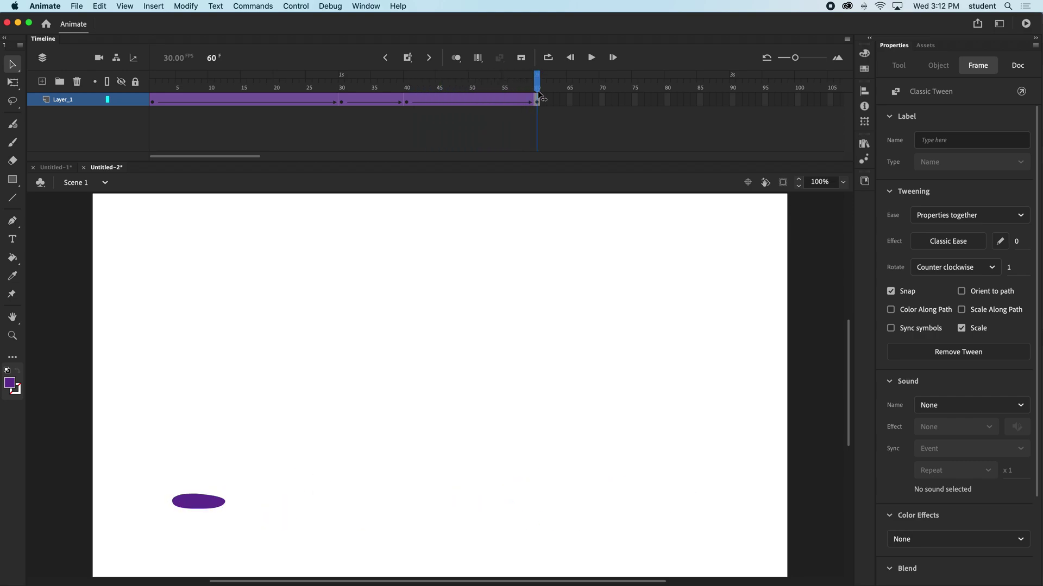
{"action": "key", "text": "comma"}
{"action": "key", "text": "comma"}
{"action": "key", "text": "comma"}
{"action": "key", "text": "comma"}
{"action": "key", "text": "comma"}
{"action": "key", "text": "comma"}
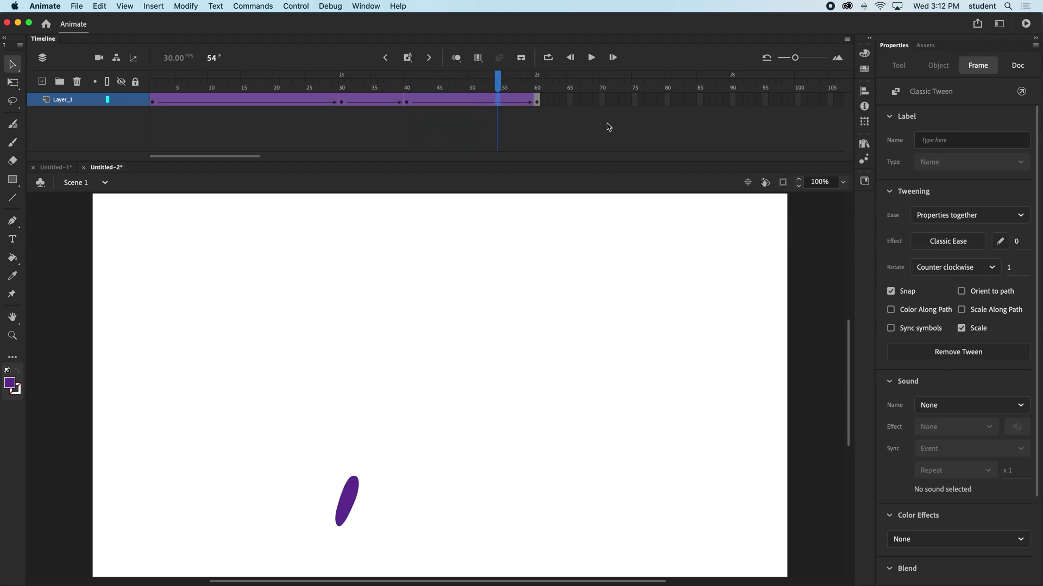
Set the tween's counter-clockwise rotation count to 5 and play the slide from just before frame 40
{"action": "left_click", "coordinate": [1009, 273]}
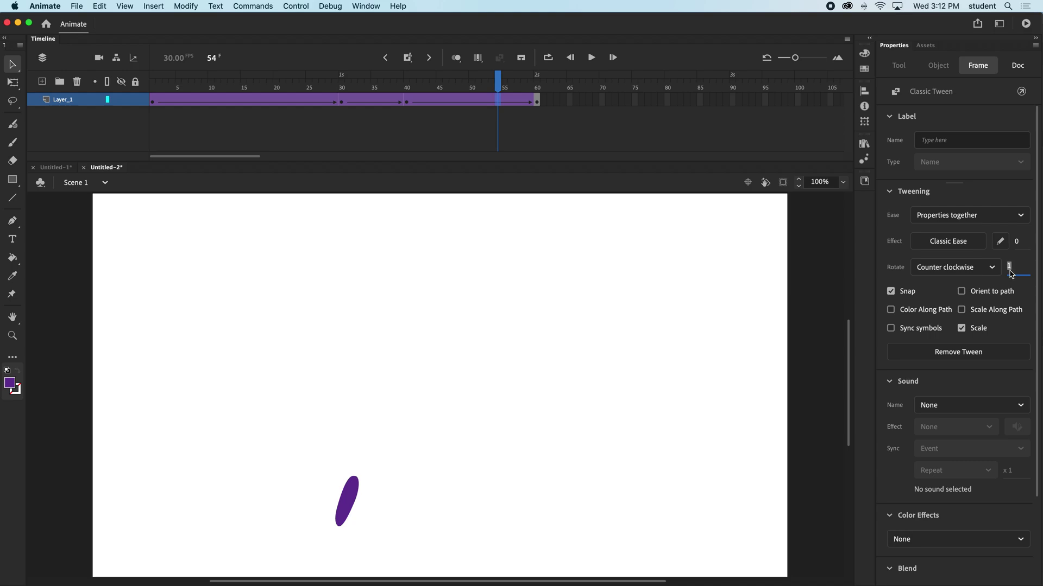
{"action": "type", "text": "5"}
{"action": "left_click_drag", "start_coordinate": [497, 81], "coordinate": [395, 83]}
{"action": "key", "text": "Return"}
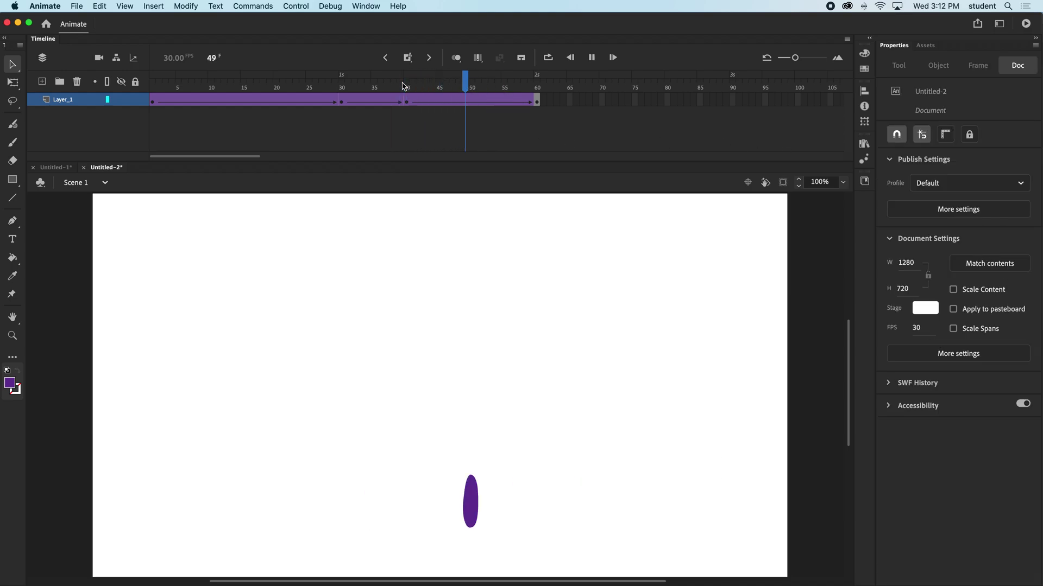
Select the tween between frames 40 and 60 and set its counter-clockwise rotation count to 1
{"action": "left_click", "coordinate": [460, 98]}
{"action": "left_click", "coordinate": [501, 101]}
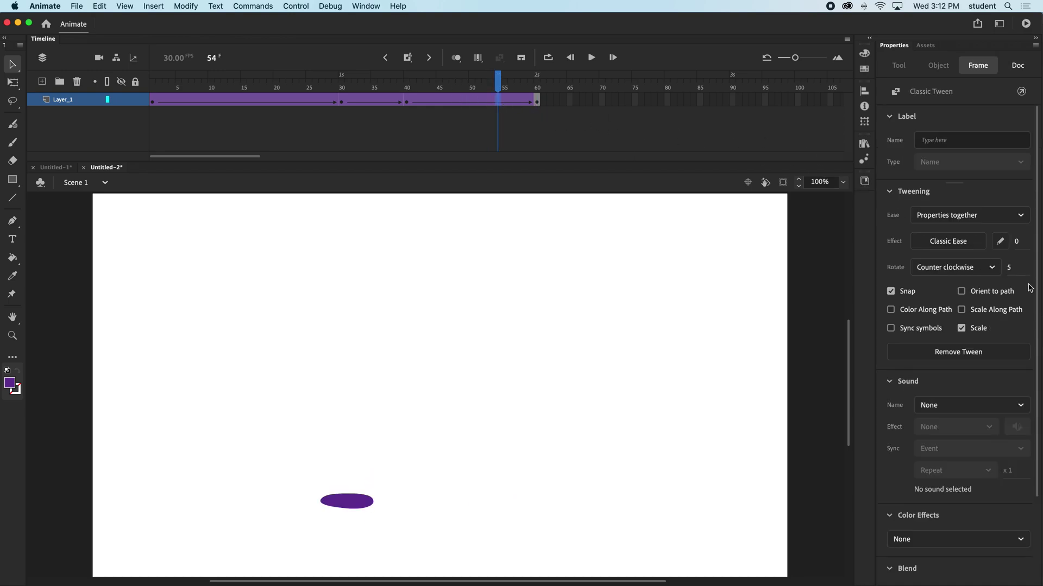
{"action": "left_click", "coordinate": [1010, 271]}
{"action": "type", "text": "1"}
{"action": "key", "text": "Return"}
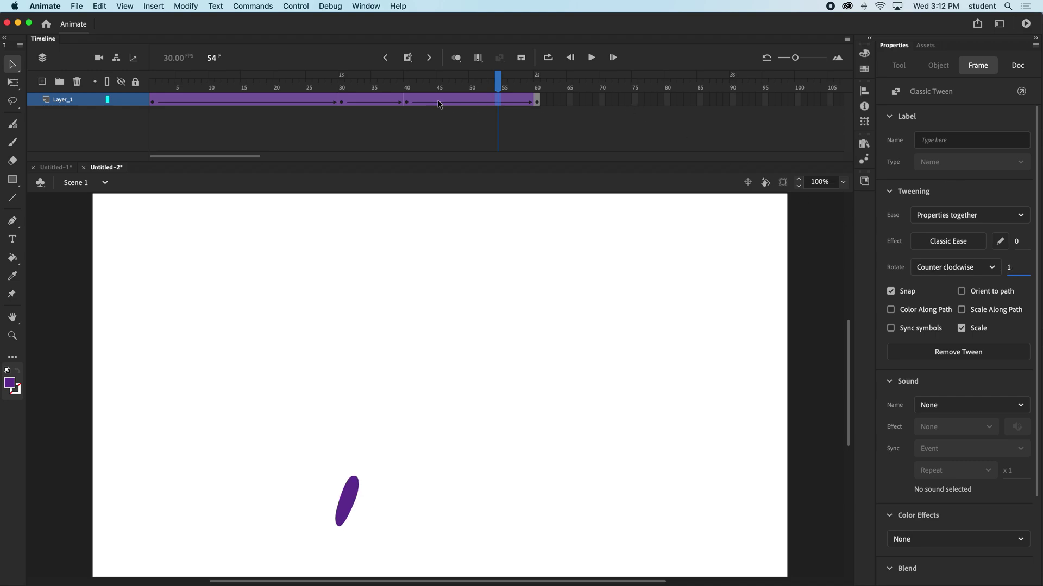
Stretch the ball at frame 60 vertically to a height of about 94 with Free Transform and scrub through the change
{"action": "left_click_drag", "start_coordinate": [501, 84], "coordinate": [537, 106]}
{"action": "left_click", "coordinate": [535, 102]}
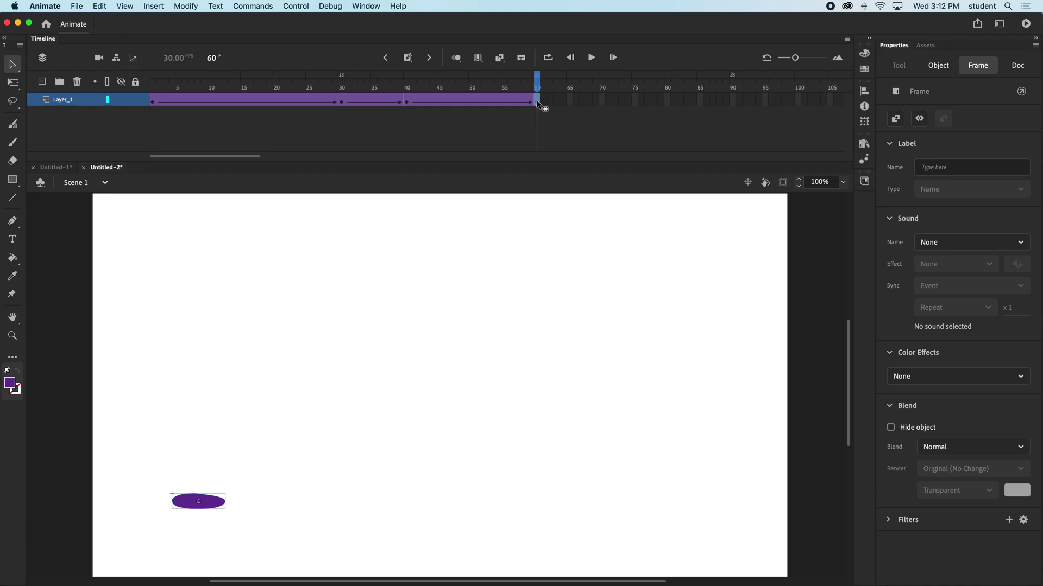
{"action": "left_click", "coordinate": [13, 83]}
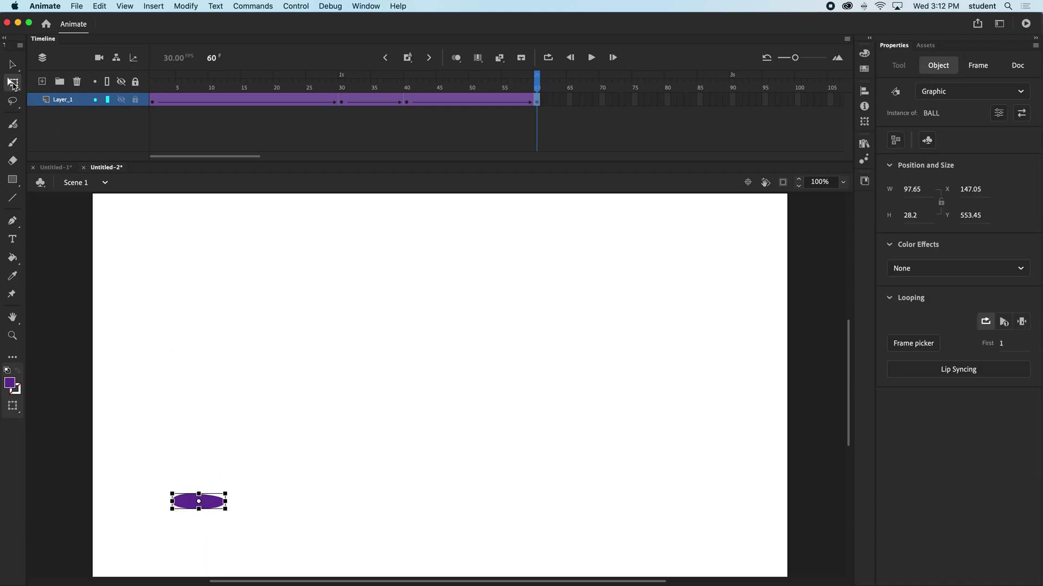
{"action": "left_click_drag", "start_coordinate": [199, 494], "coordinate": [206, 476]}
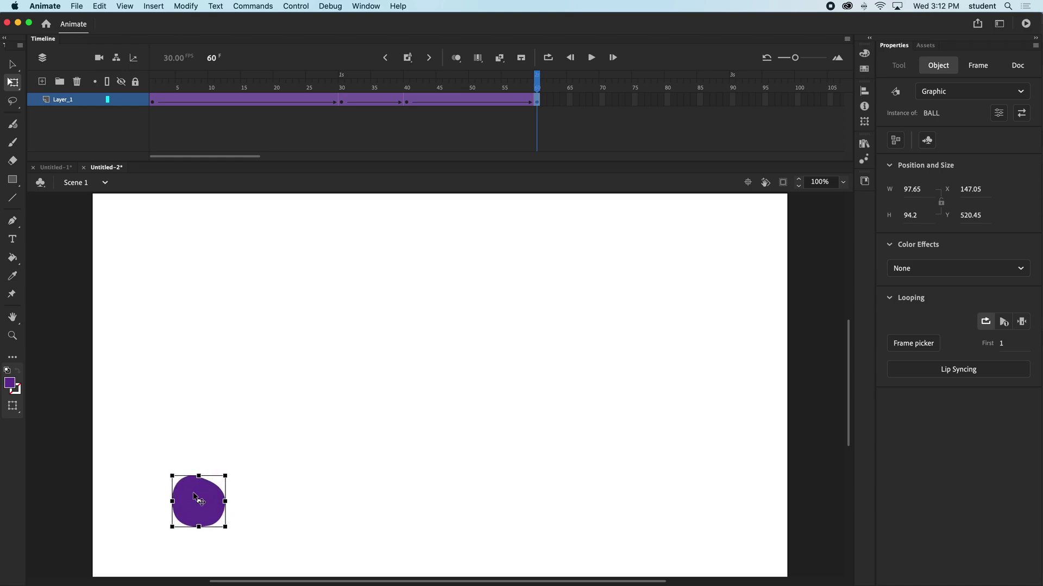
{"action": "mouse_move", "coordinate": [534, 86]}
{"action": "left_mouse_down"}
{"action": "mouse_move", "coordinate": [396, 85]}
{"action": "mouse_move", "coordinate": [536, 92]}
{"action": "left_mouse_up"}
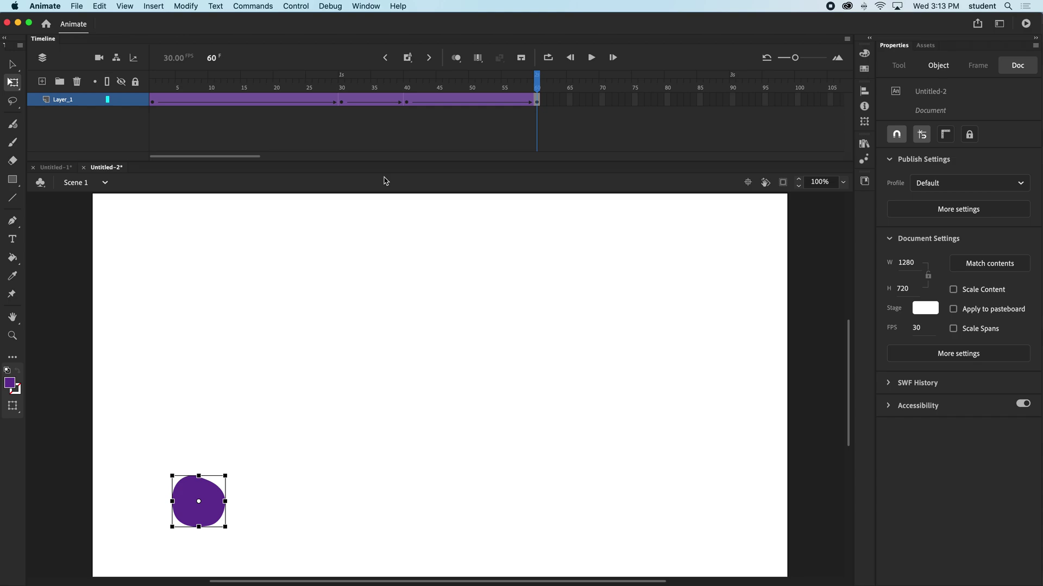
Apply a Tint color effect at 100% to the ball at keyframe 30
{"action": "left_click", "coordinate": [341, 103]}
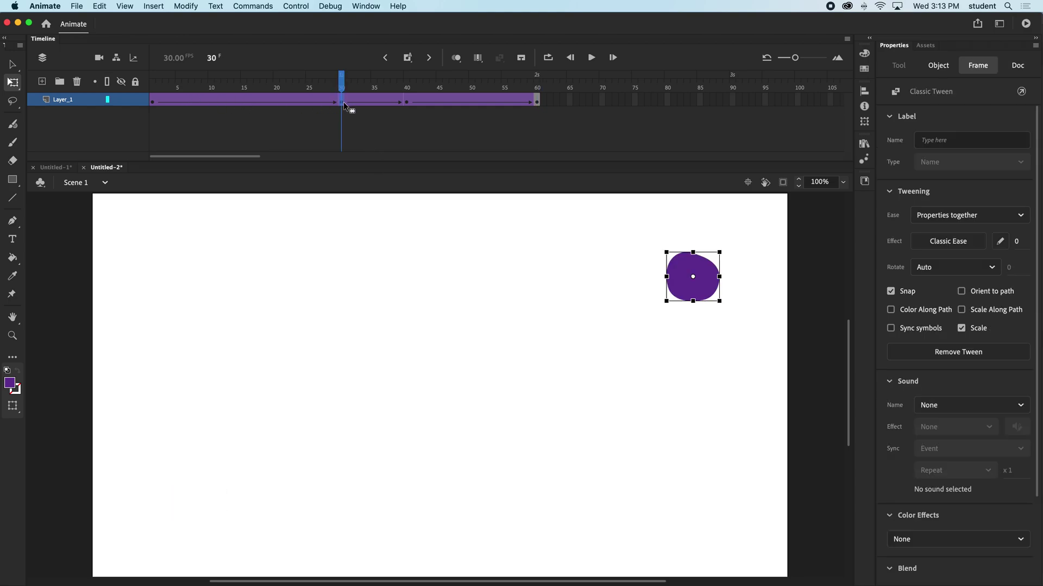
{"action": "mouse_move", "coordinate": [344, 103]}
{"action": "left_mouse_down"}
{"action": "mouse_move", "coordinate": [314, 87]}
{"action": "mouse_move", "coordinate": [256, 87]}
{"action": "mouse_move", "coordinate": [349, 87]}
{"action": "mouse_move", "coordinate": [340, 102]}
{"action": "left_mouse_up"}
{"action": "left_click", "coordinate": [339, 102]}
{"action": "left_click", "coordinate": [12, 64]}
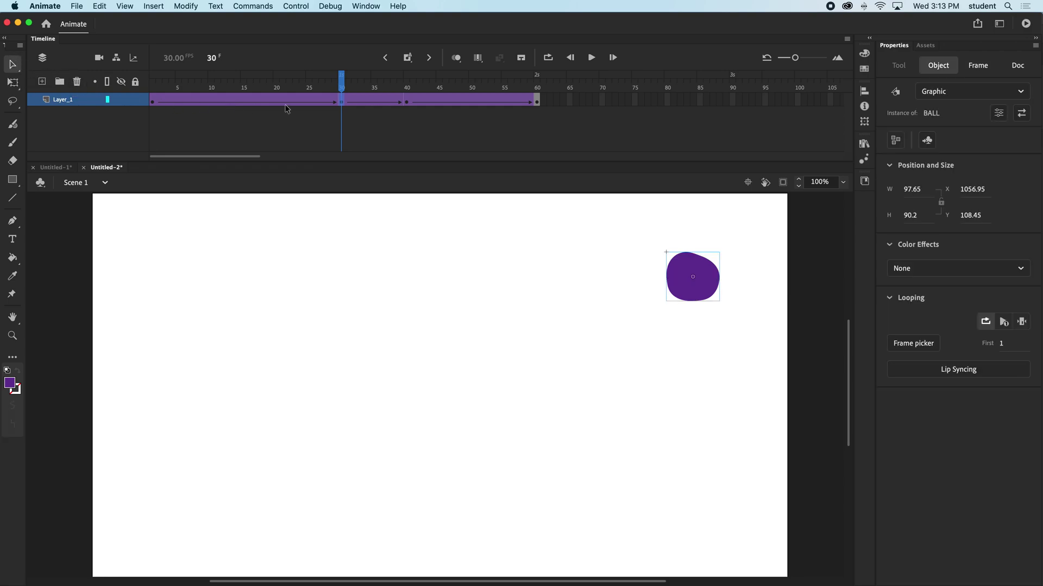
{"action": "left_click", "coordinate": [341, 102]}
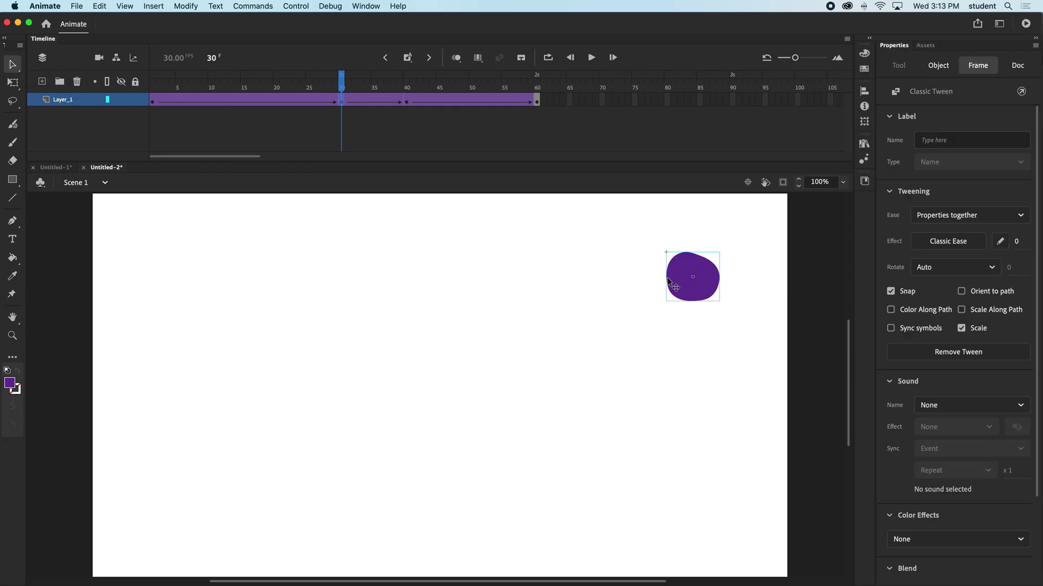
{"action": "left_click", "coordinate": [691, 270]}
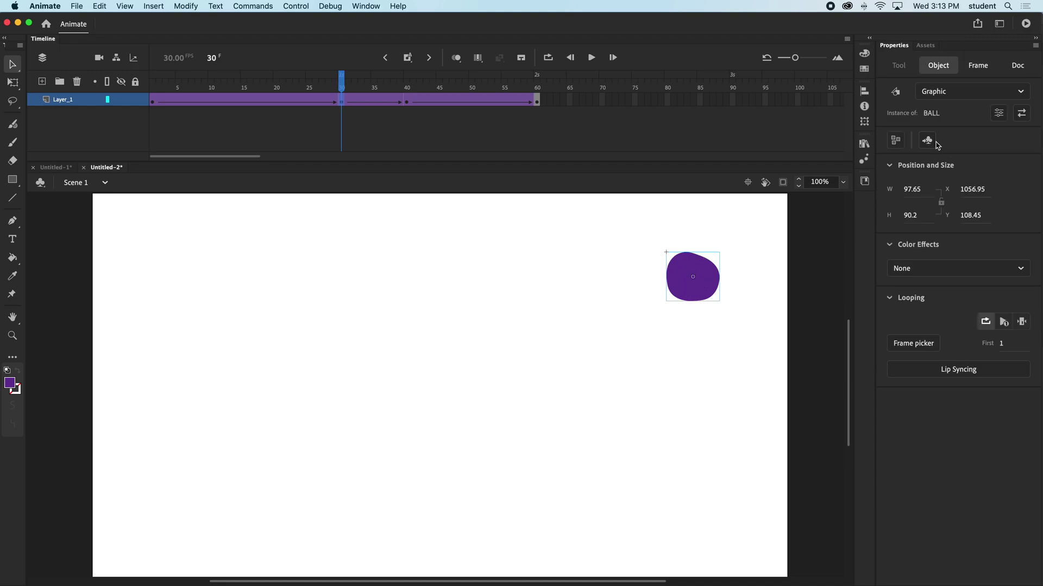
{"action": "left_click", "coordinate": [944, 270]}
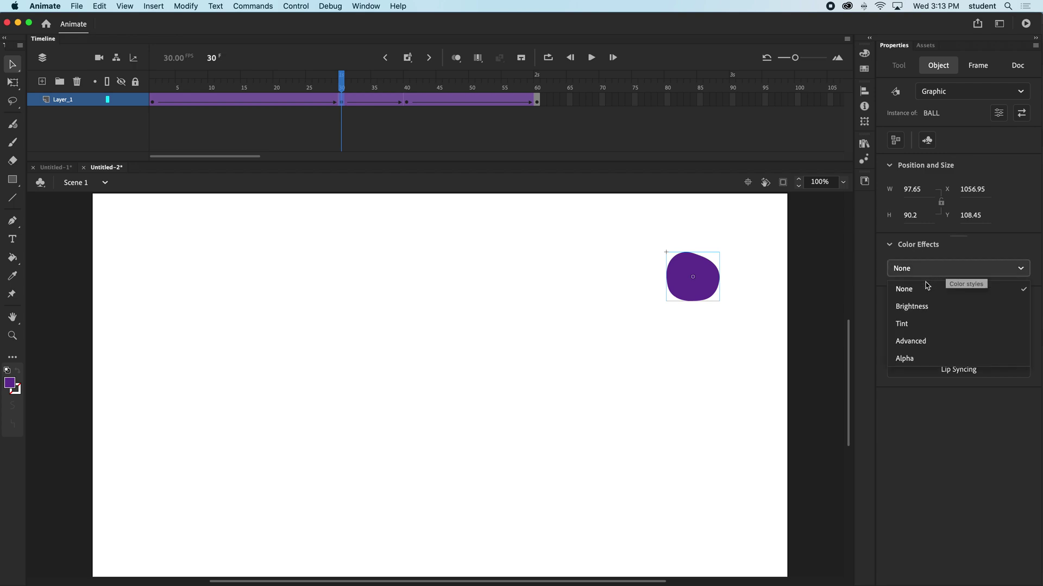
{"action": "left_click", "coordinate": [914, 325]}
{"action": "left_click_drag", "start_coordinate": [957, 302], "coordinate": [1027, 300]}
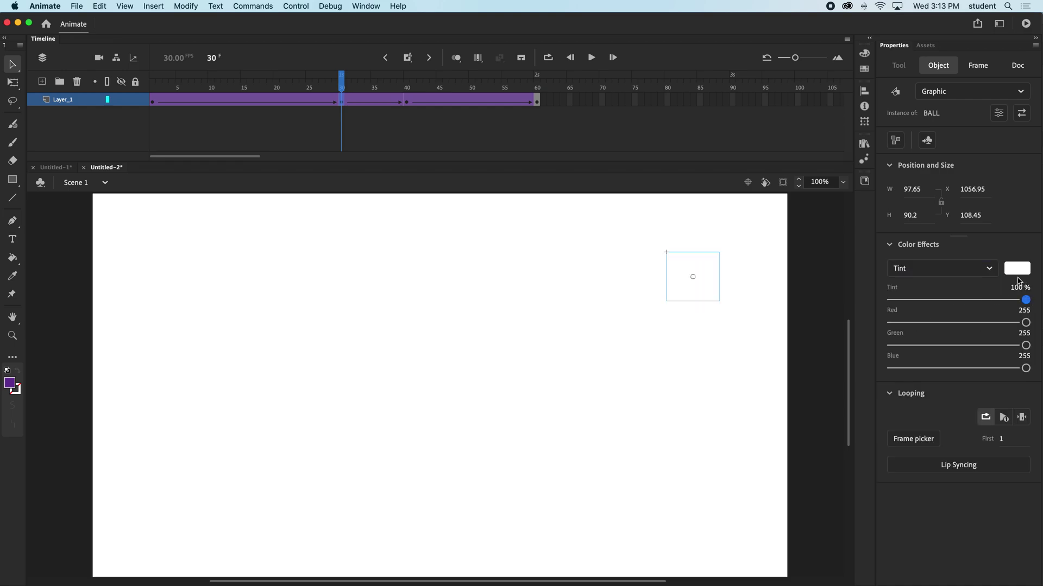
Set the ball's tint color at frame 30 to blue #0000CC and scrub through the color change
{"action": "left_click", "coordinate": [1018, 269]}
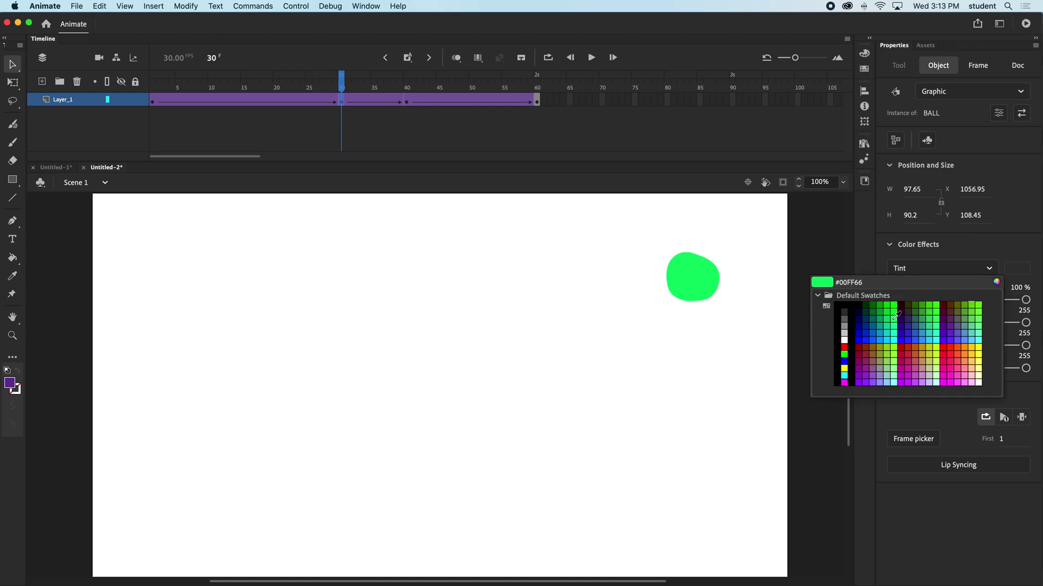
{"action": "left_click", "coordinate": [861, 334]}
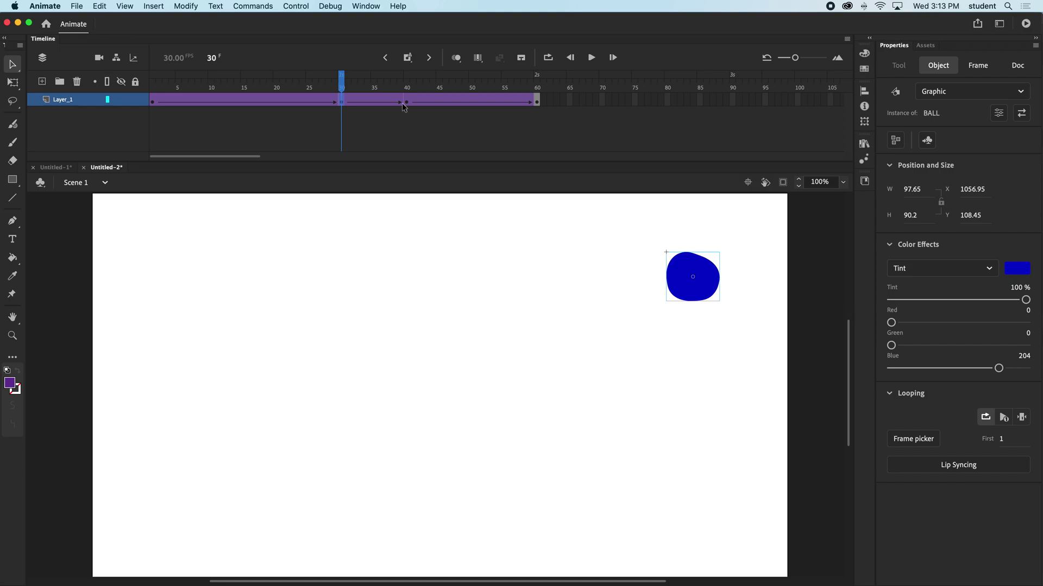
{"action": "left_click_drag", "start_coordinate": [340, 83], "coordinate": [136, 91]}
Set the ball's tint color at frame 30 to magenta (red 255, green 0, blue 204) and scrub through the animation
{"action": "left_click", "coordinate": [341, 100]}
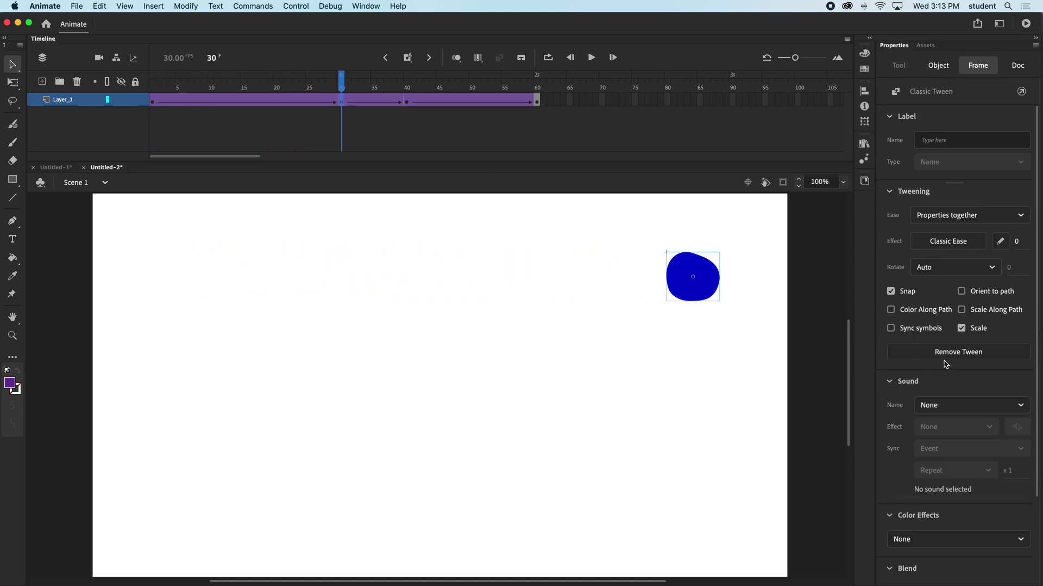
{"action": "left_click", "coordinate": [710, 284]}
{"action": "left_click", "coordinate": [1018, 267]}
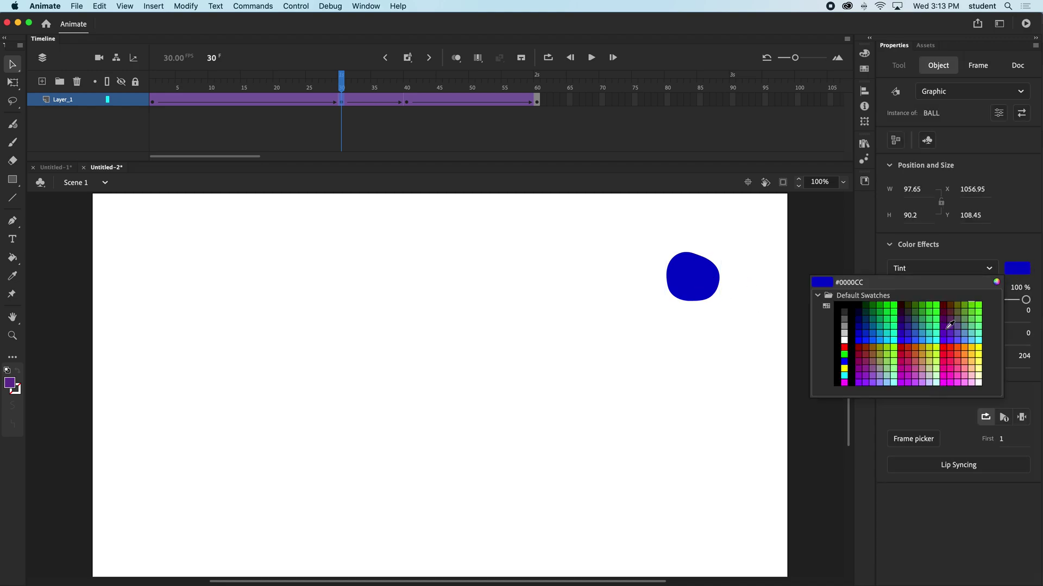
{"action": "left_click", "coordinate": [945, 375]}
{"action": "mouse_move", "coordinate": [340, 86]}
{"action": "left_mouse_down"}
{"action": "mouse_move", "coordinate": [154, 82]}
{"action": "mouse_move", "coordinate": [341, 93]}
{"action": "left_mouse_up"}
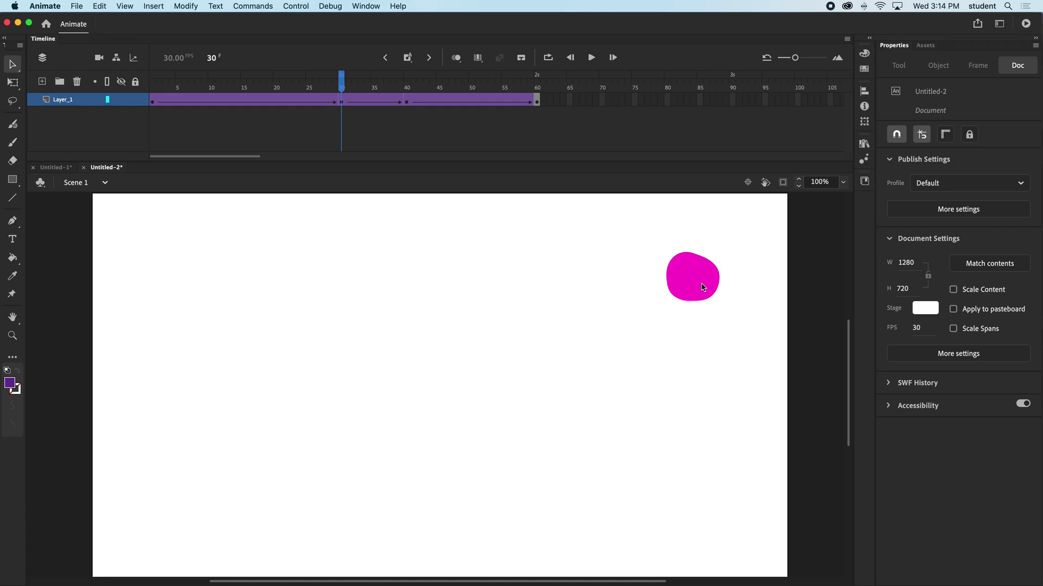
Open the BALL symbol from its tinted instance to examine its original fill, and return to Scene 1
{"action": "left_click", "coordinate": [697, 280]}
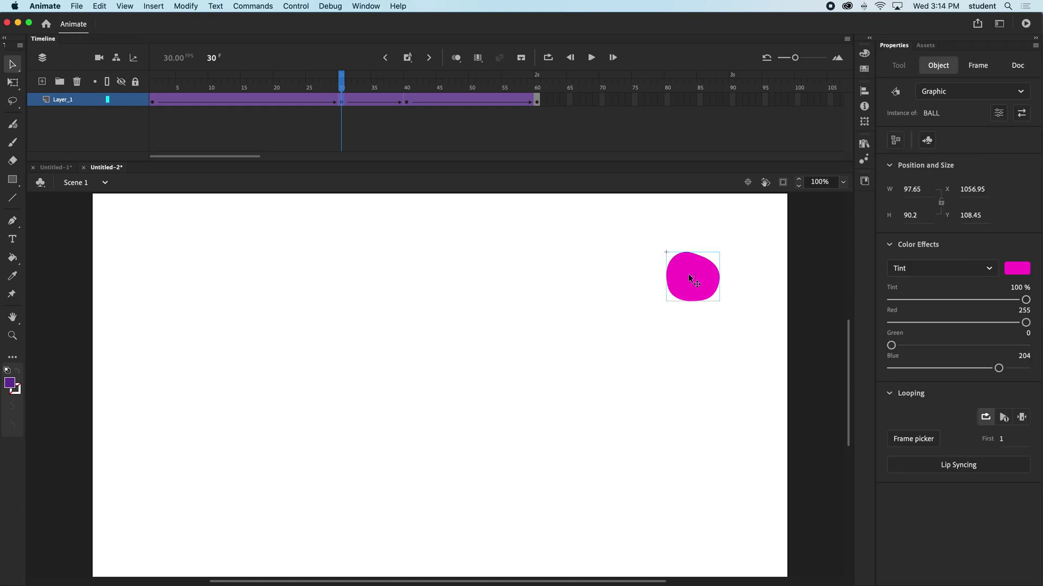
{"action": "double_click", "coordinate": [681, 273]}
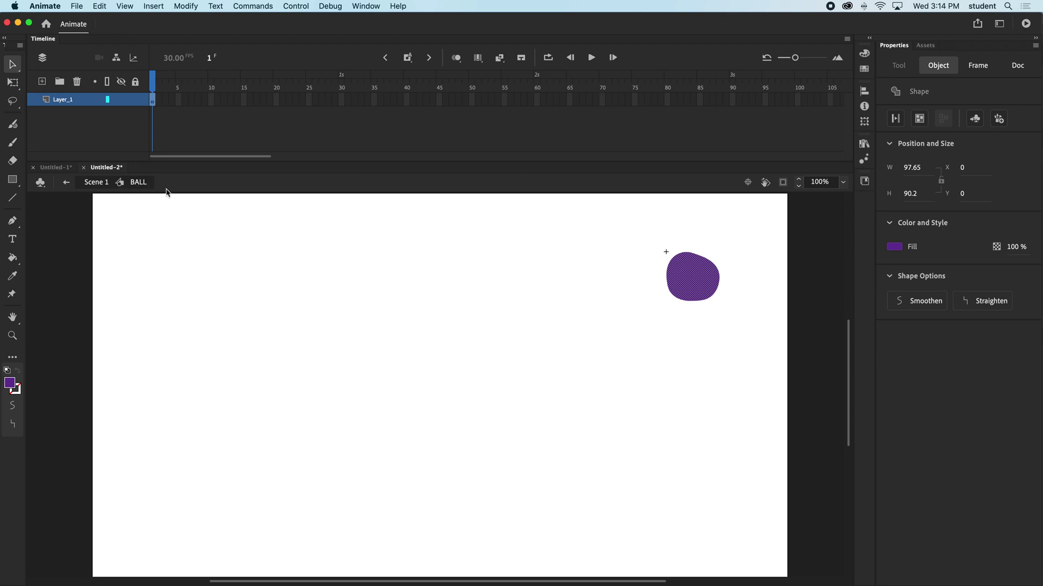
{"action": "left_click", "coordinate": [67, 186]}
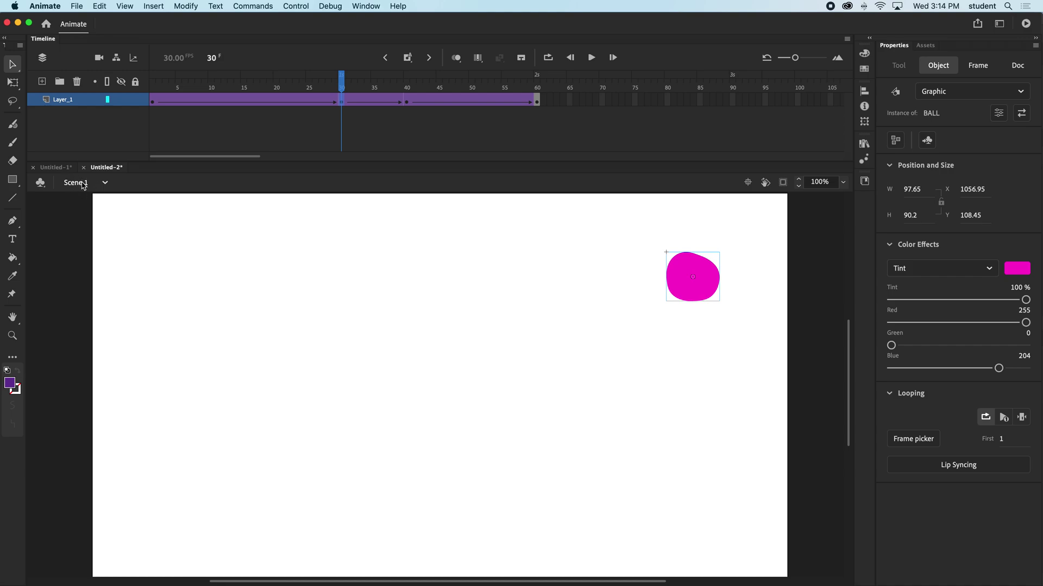